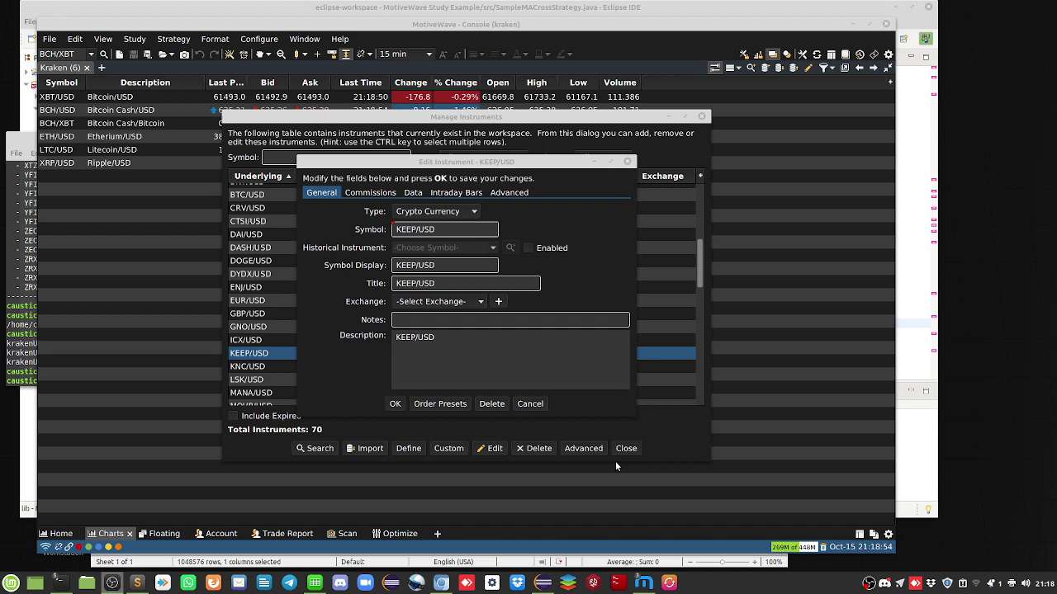
# - Cancel the KEEP/USD instrument editor and close Manage Instruments
pyautogui.click(528, 404)
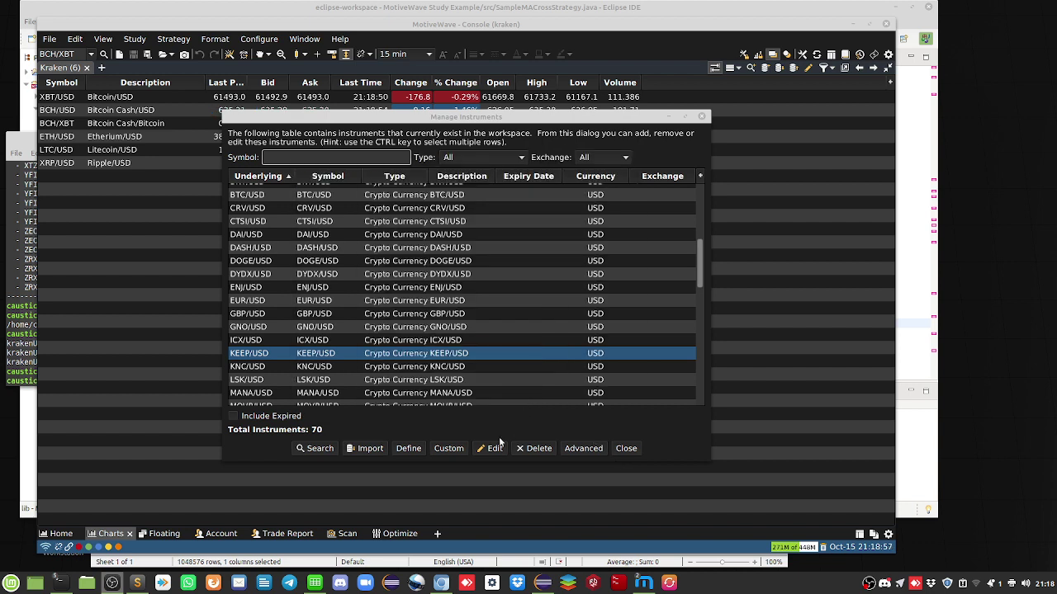
pyautogui.click(627, 448)
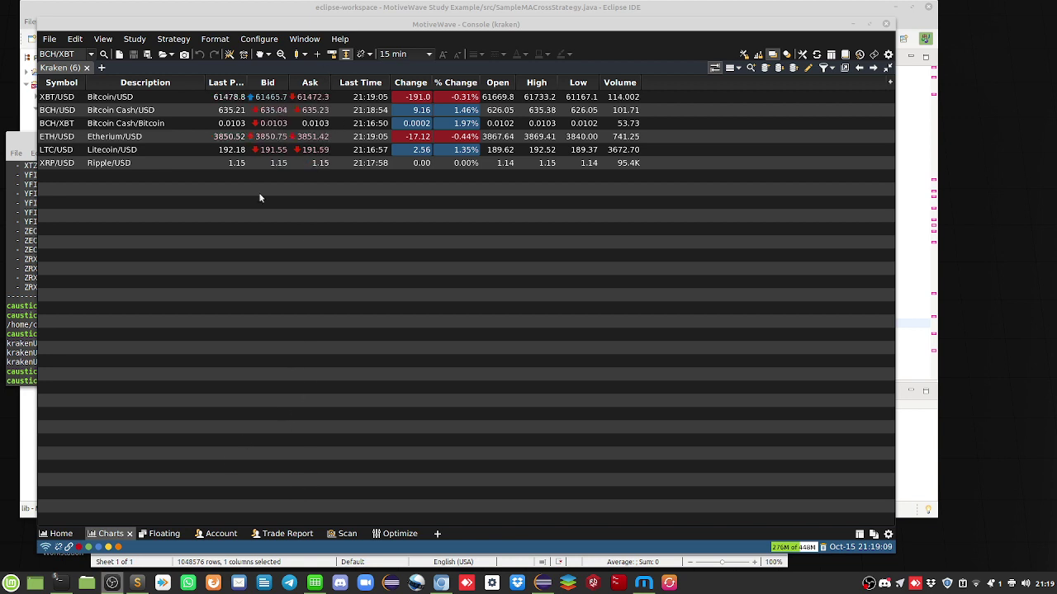
# - Open the KNC/USD instrument editor from Configure > Instruments
pyautogui.click(269, 43)
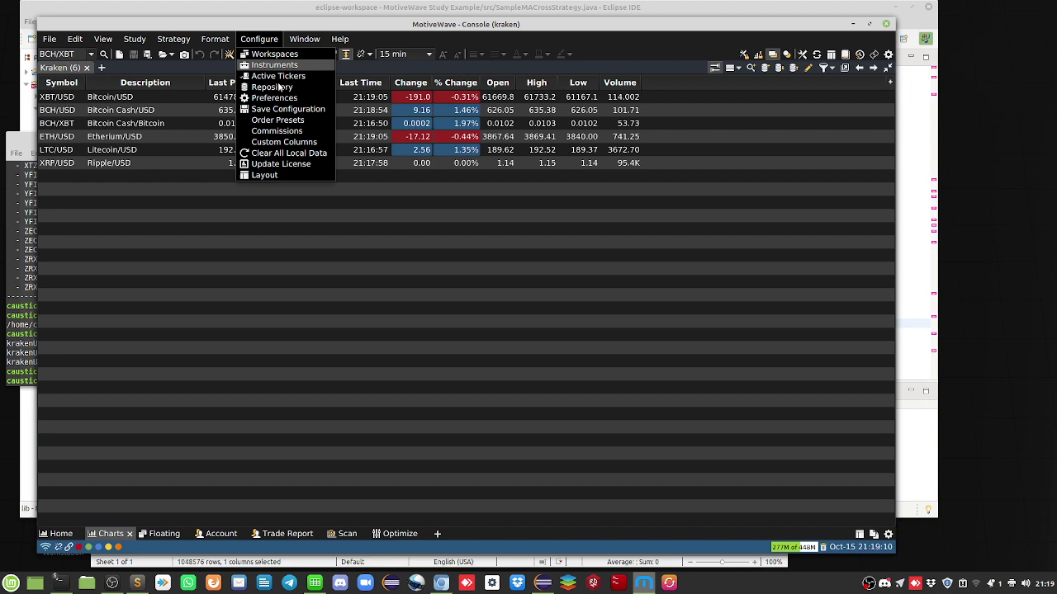
pyautogui.click(291, 155)
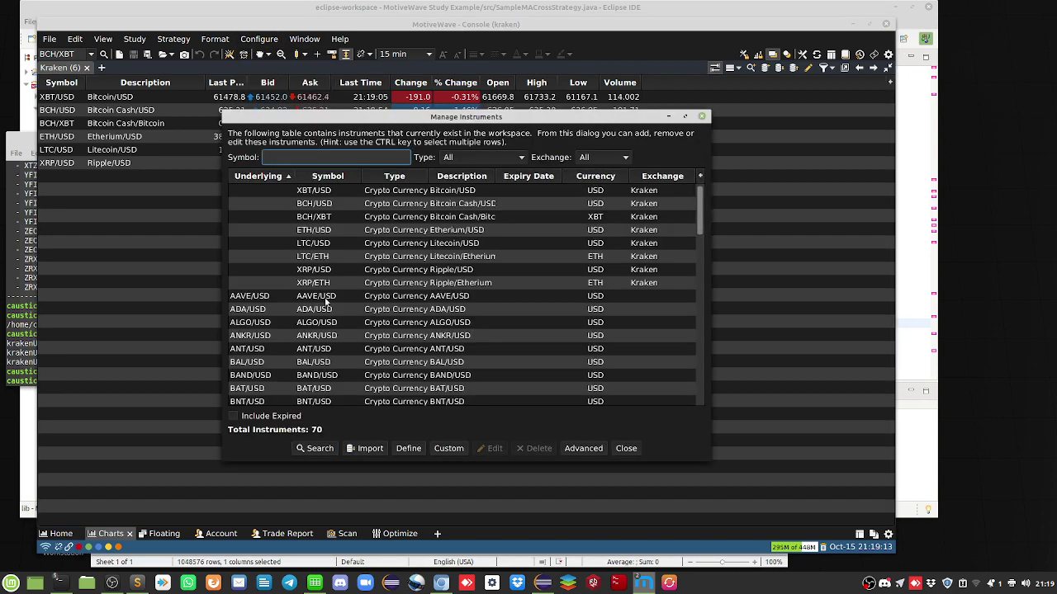
pyautogui.scroll(-5, 369, 366)
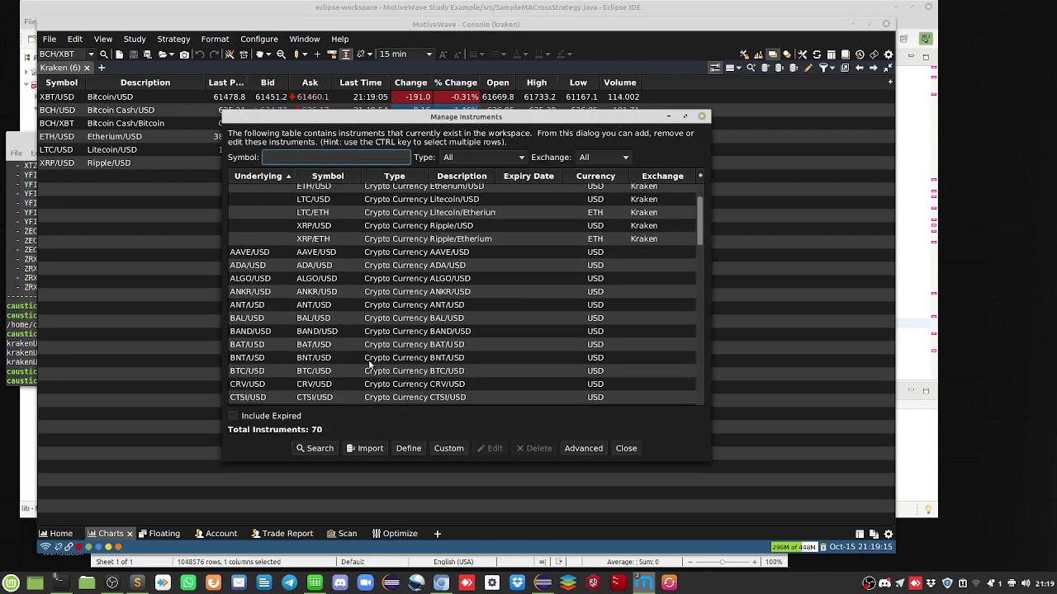
pyautogui.scroll(-3, 376, 365)
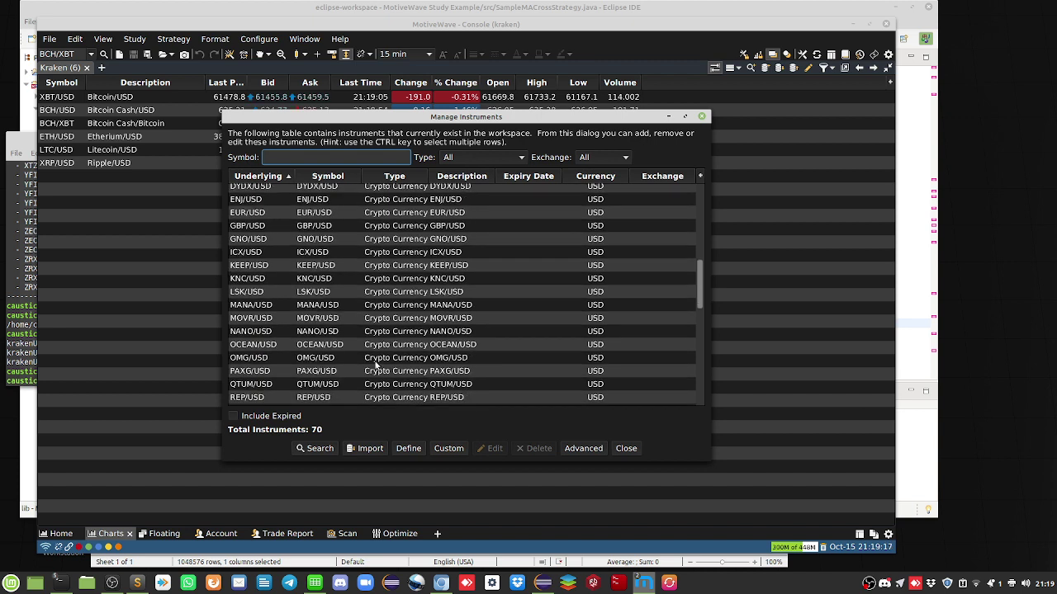
pyautogui.click(324, 279)
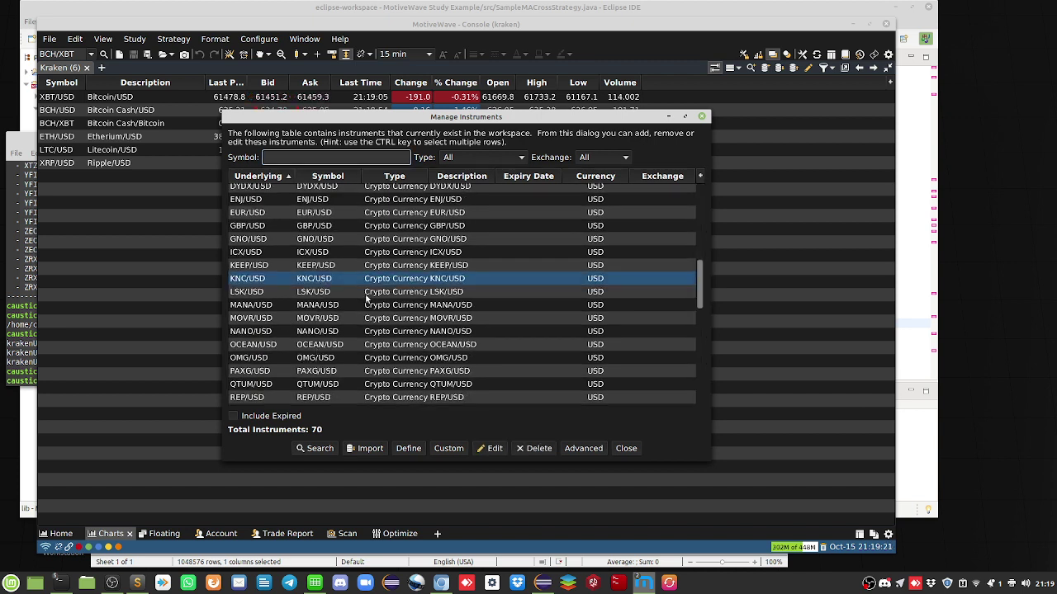
pyautogui.click(491, 448)
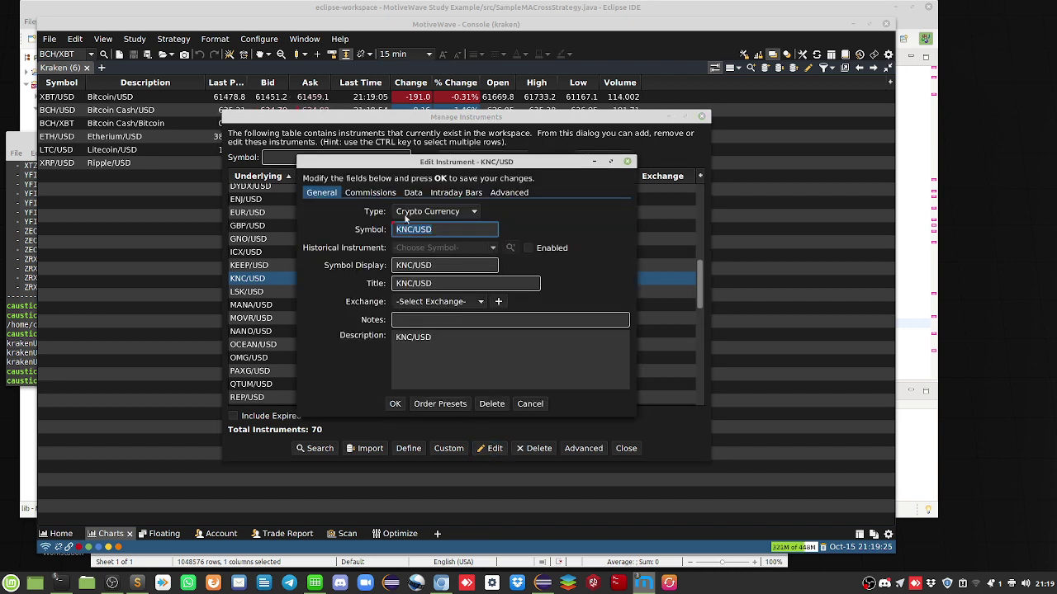
# - Keep the KNC/USD type as Crypto Currency, confirm, and reopen its editor
pyautogui.click(446, 212)
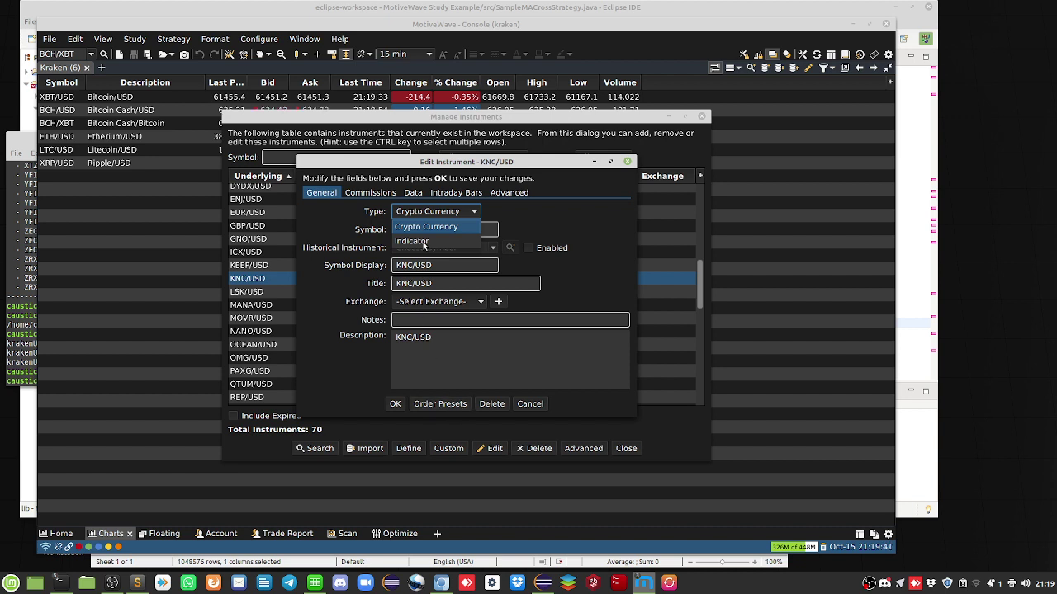
pyautogui.click(425, 227)
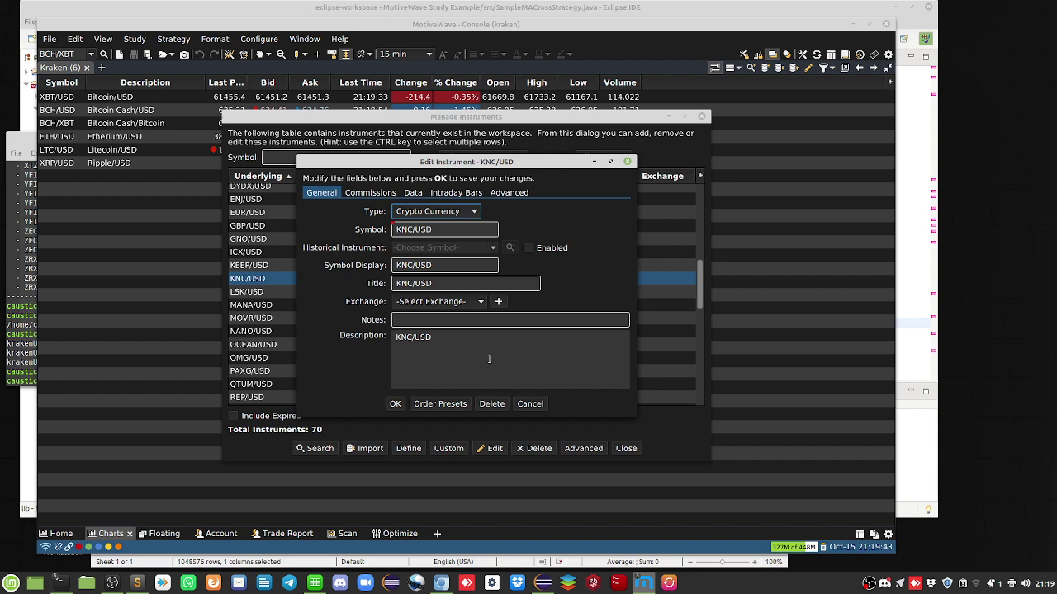
pyautogui.click(395, 404)
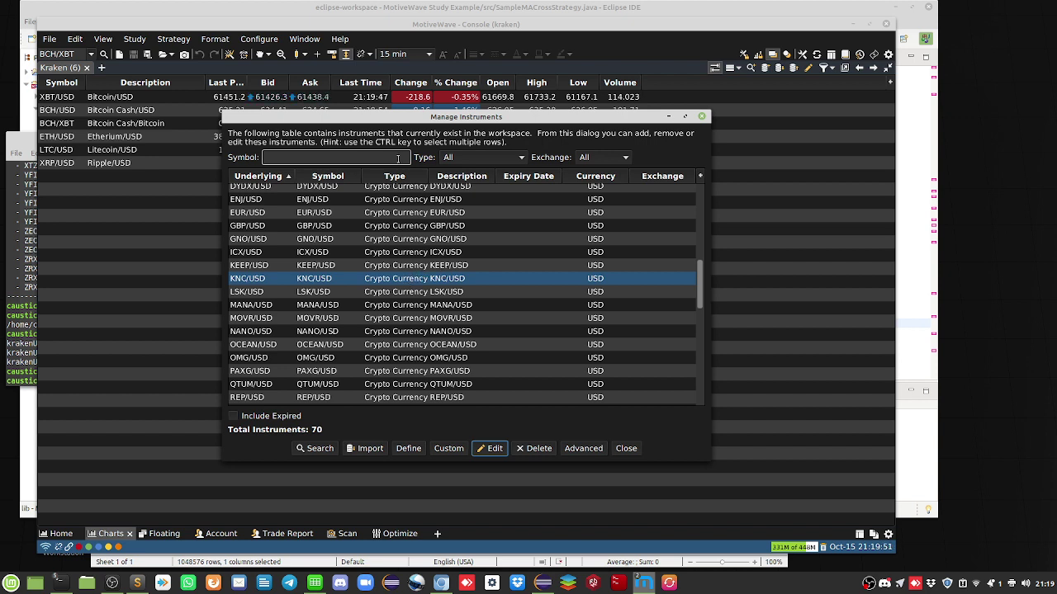
pyautogui.click(490, 448)
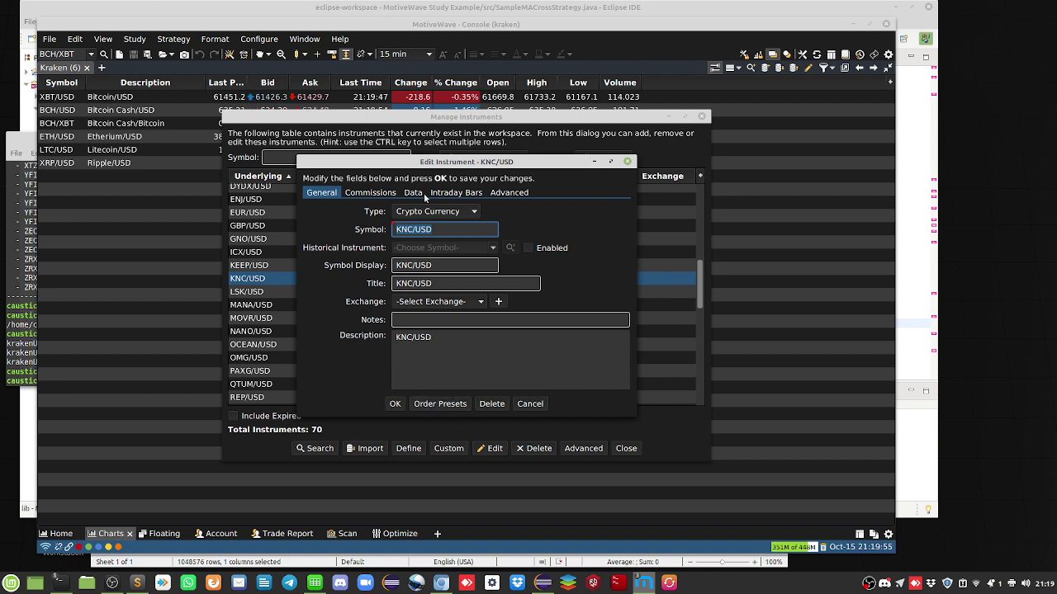
# - Set the KNC/USD order presets' default quantity to 0.5, update them, and confirm the instrument
pyautogui.click(439, 405)
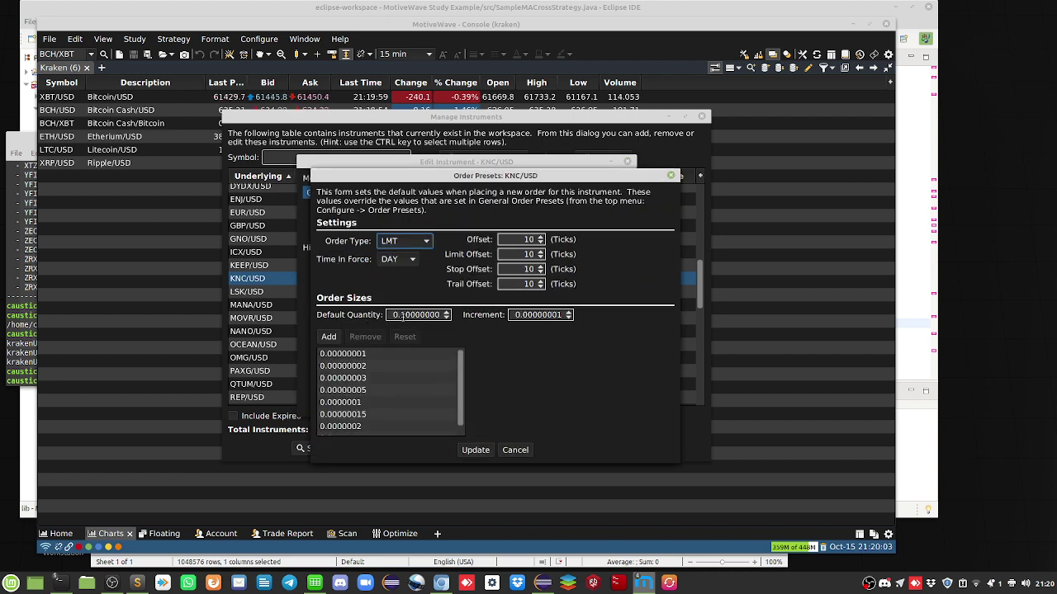
pyautogui.press('Tab')
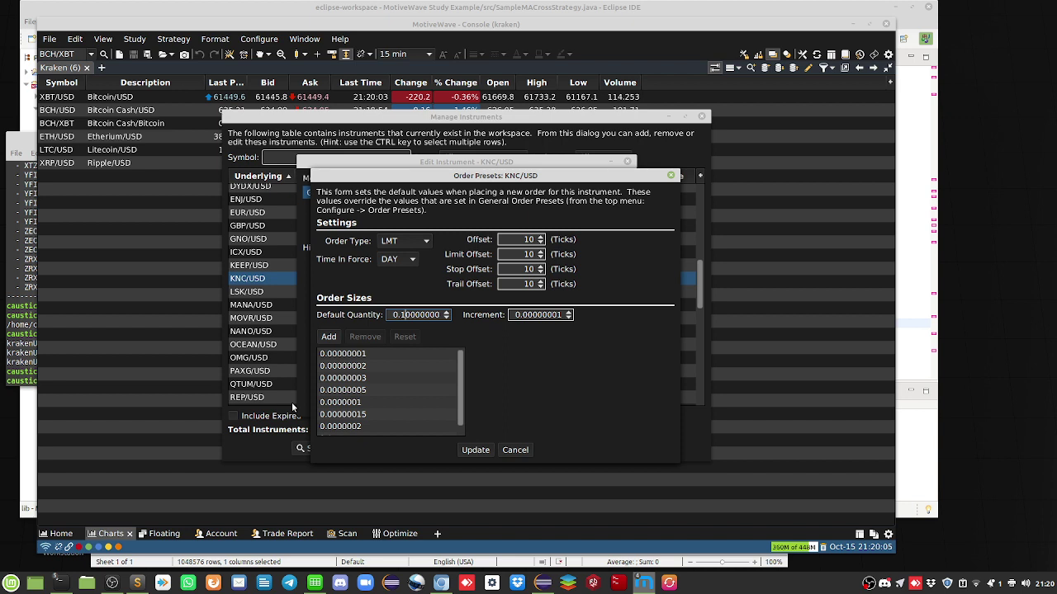
pyautogui.press('BackSpace')
pyautogui.write('5')
pyautogui.click(475, 451)
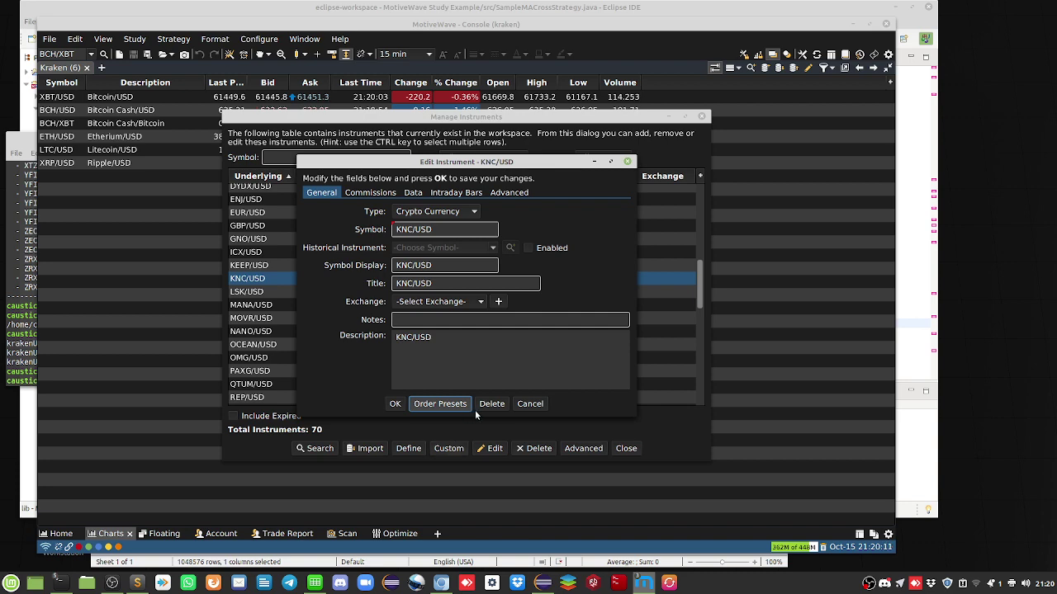
pyautogui.click(394, 404)
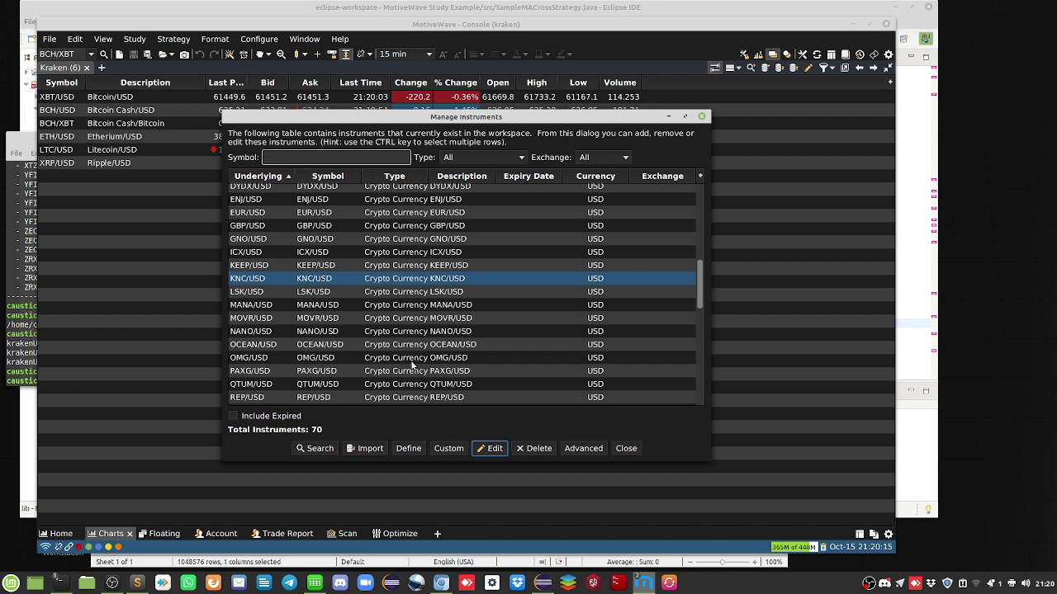
# - Reopen Manage Instruments, filter by 'knc', and edit KNC/USD
pyautogui.click(625, 448)
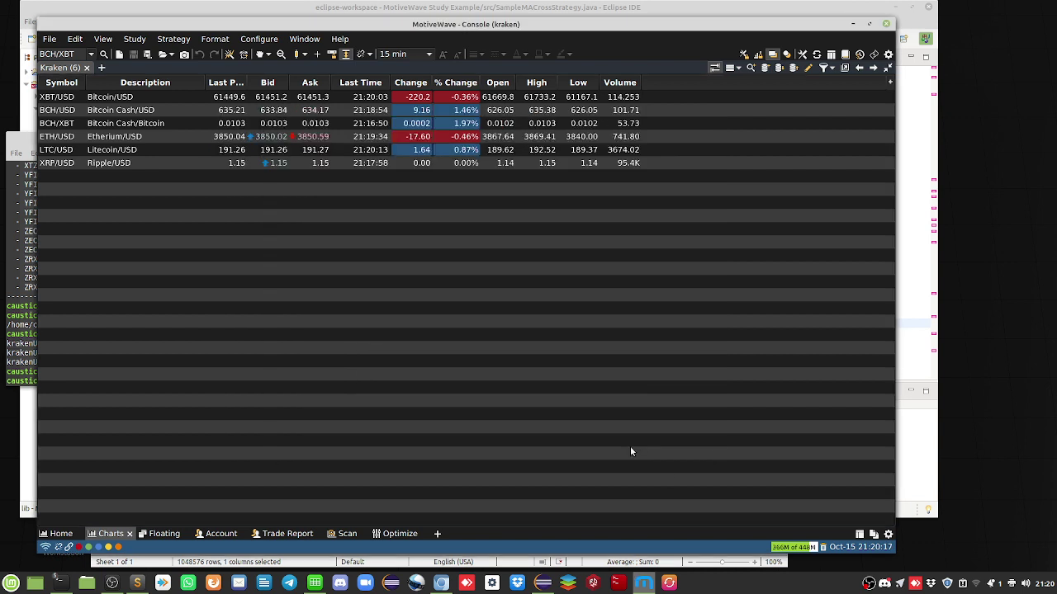
pyautogui.click(259, 38)
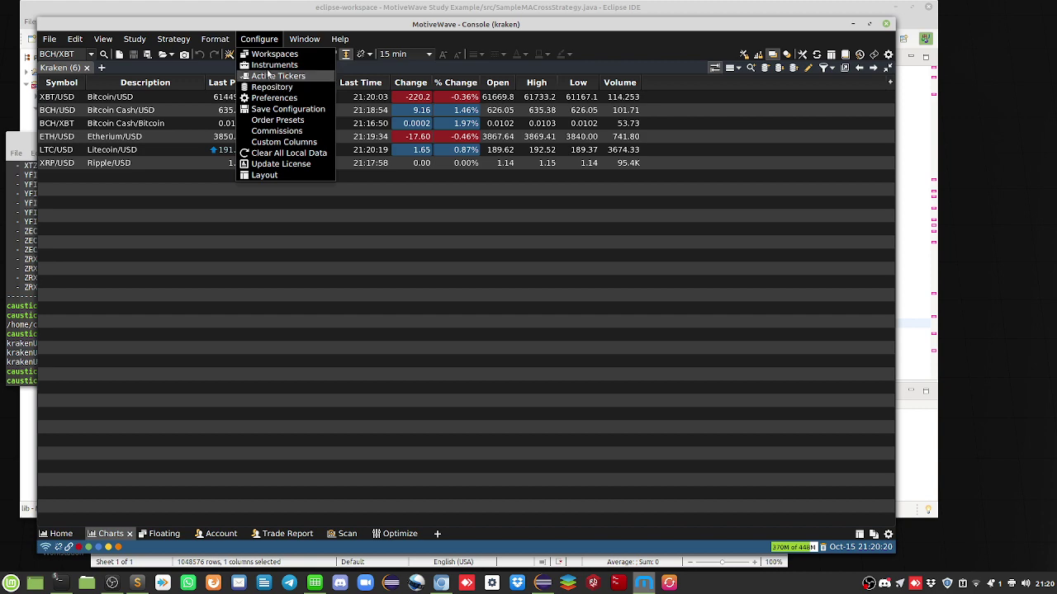
pyautogui.press('Escape')
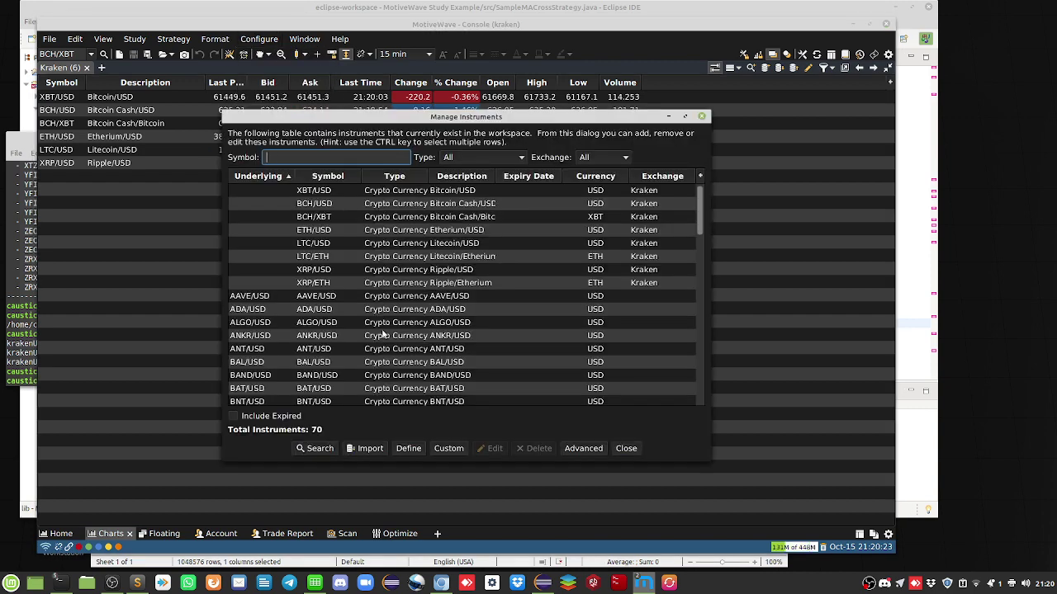
pyautogui.scroll(-5, 364, 324)
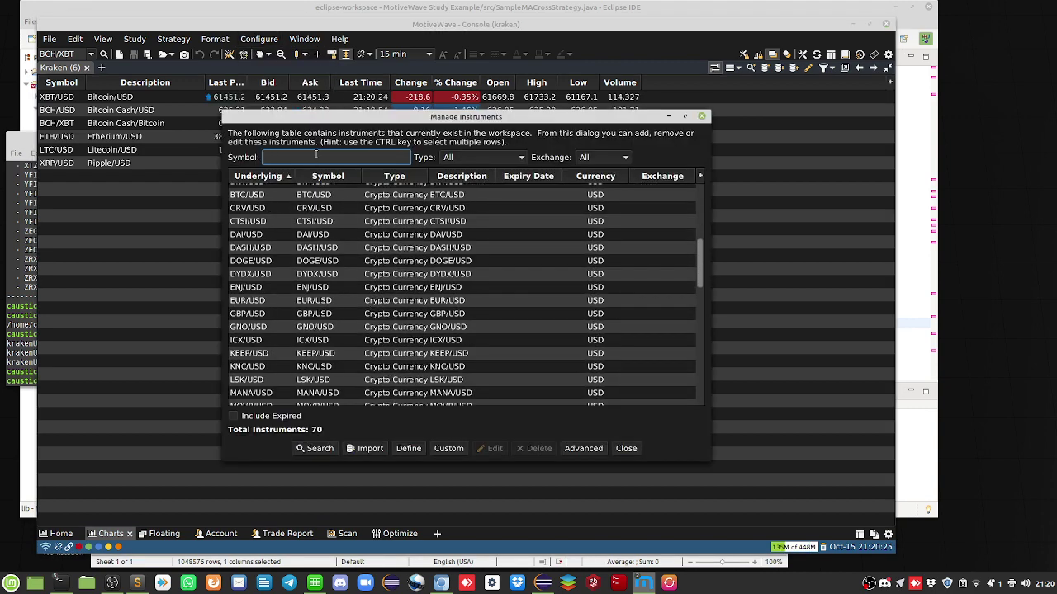
pyautogui.write('knc')
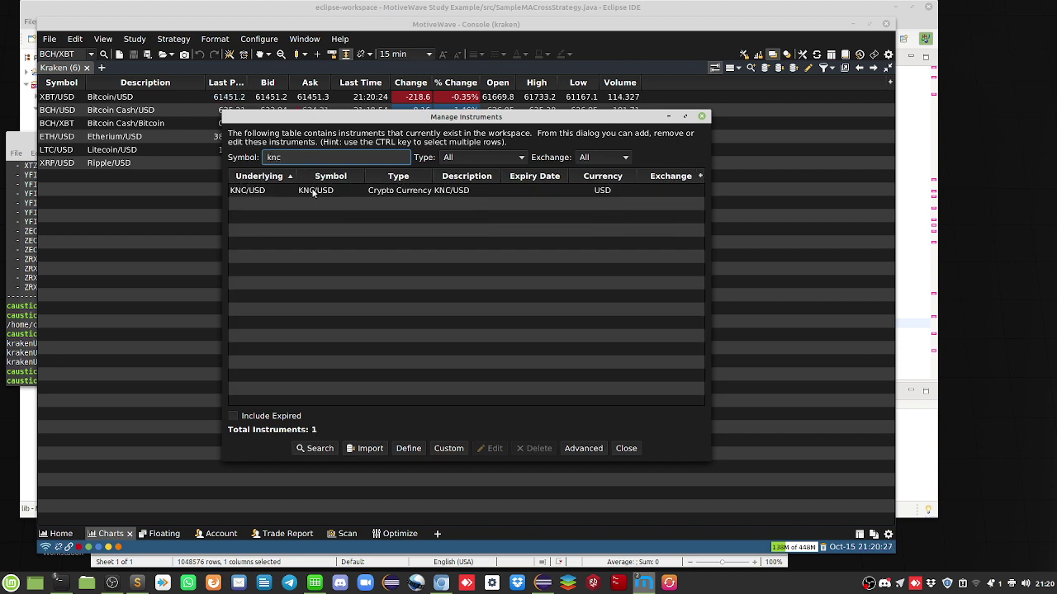
pyautogui.click(312, 191)
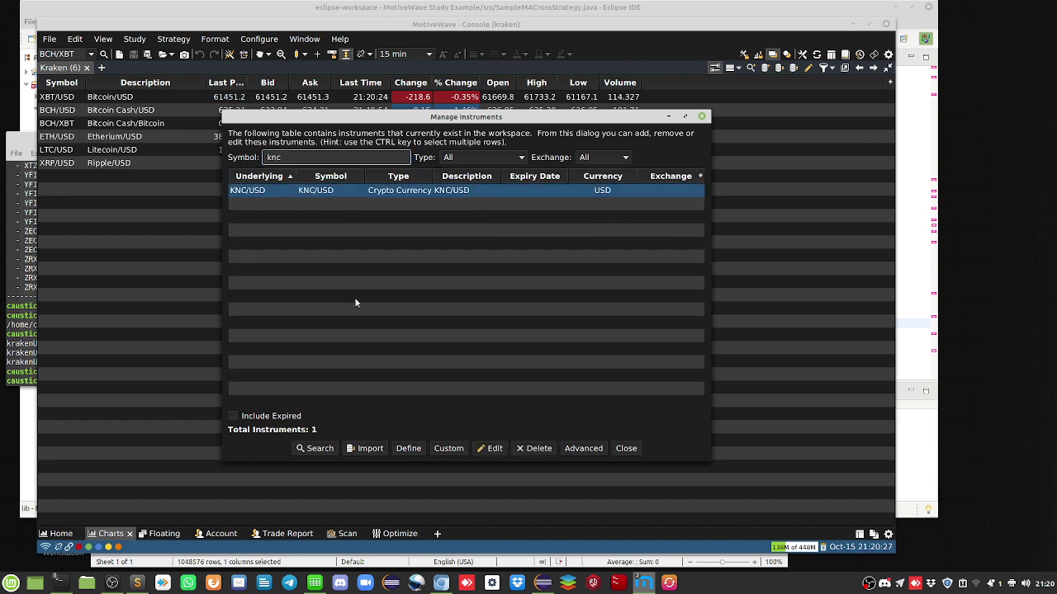
pyautogui.click(492, 450)
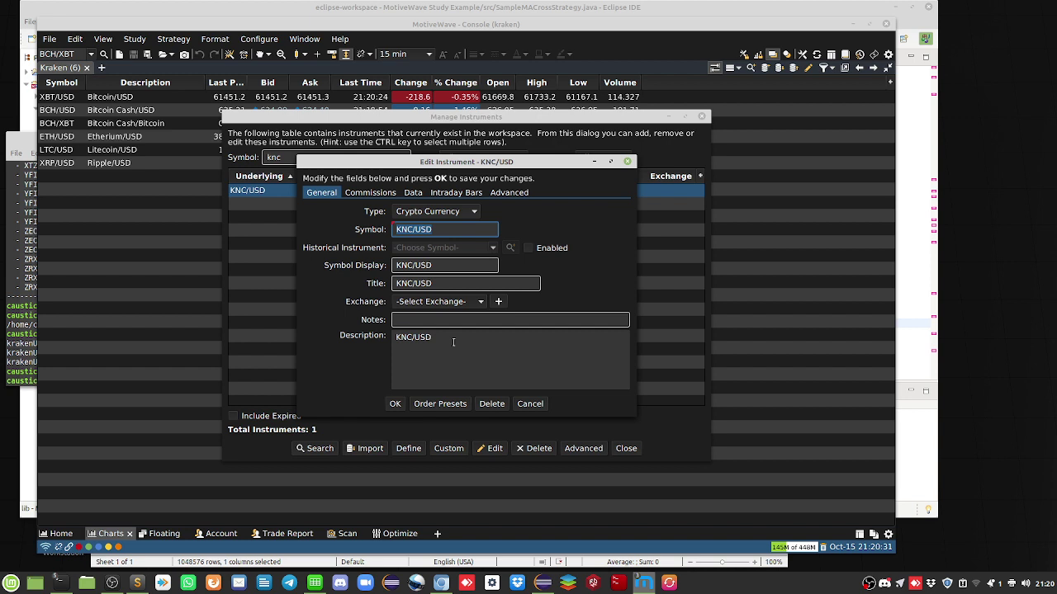
# - Check the KNC/USD order presets at 0.5, then close the presets, manager and editor
pyautogui.click(440, 404)
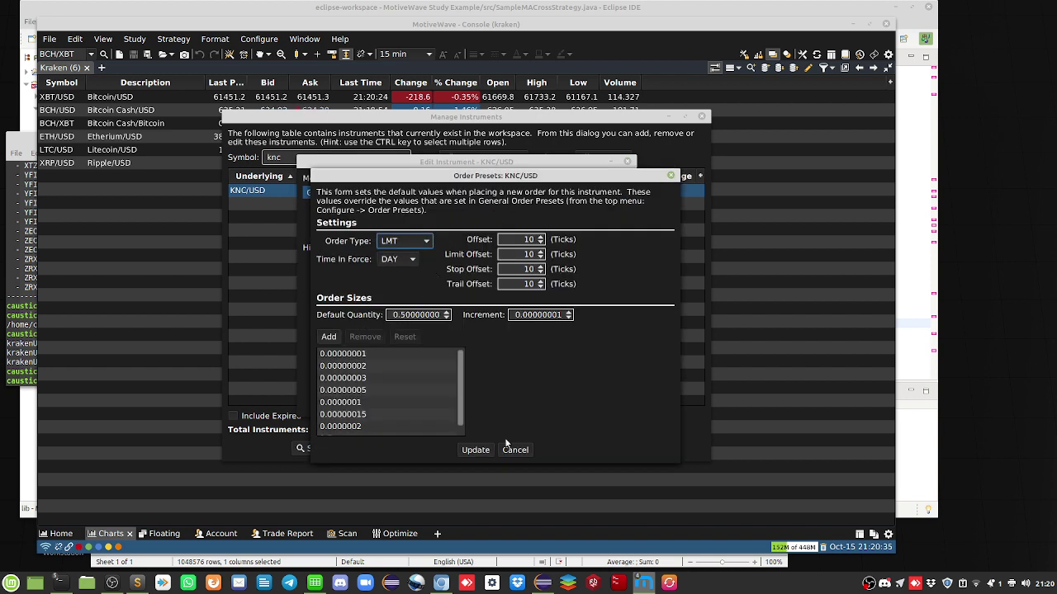
pyautogui.click(512, 451)
pyautogui.click(626, 450)
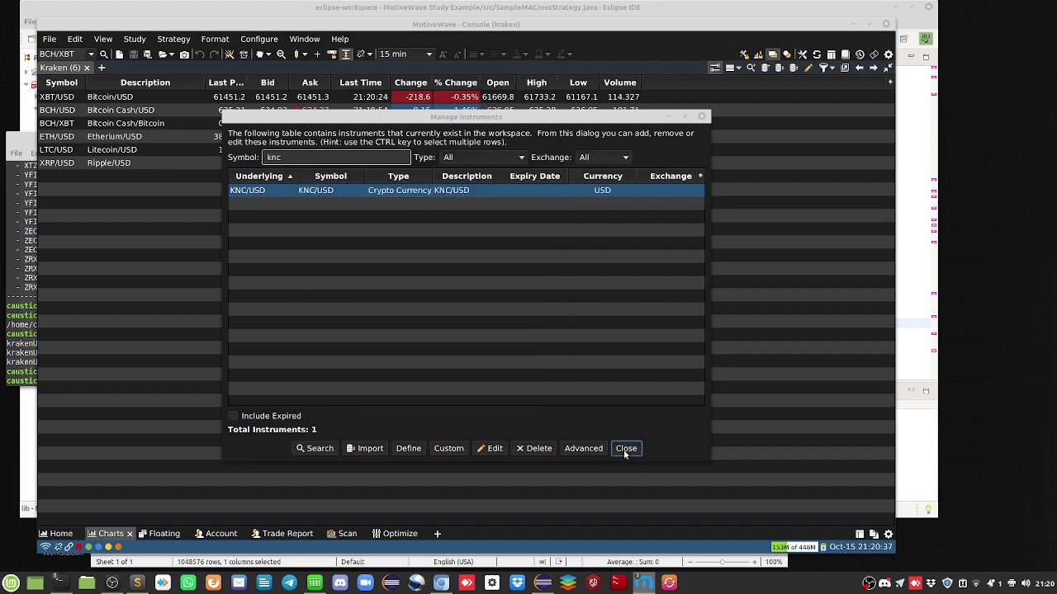
pyautogui.click(625, 450)
pyautogui.click(529, 404)
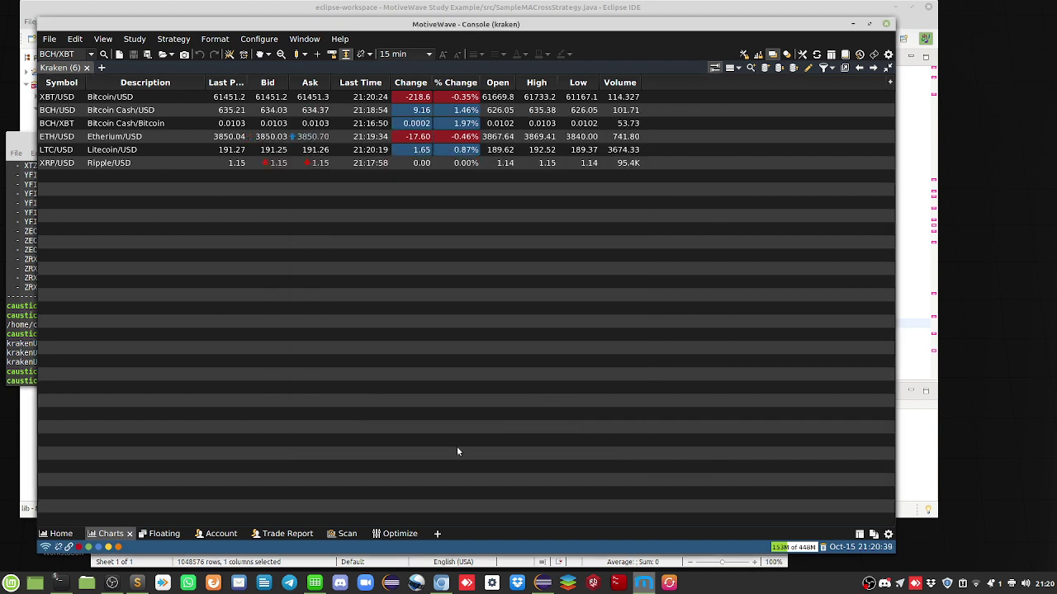
# - Add a new KNC/USD chart tab and switch it to 1-hour bars
pyautogui.click(442, 535)
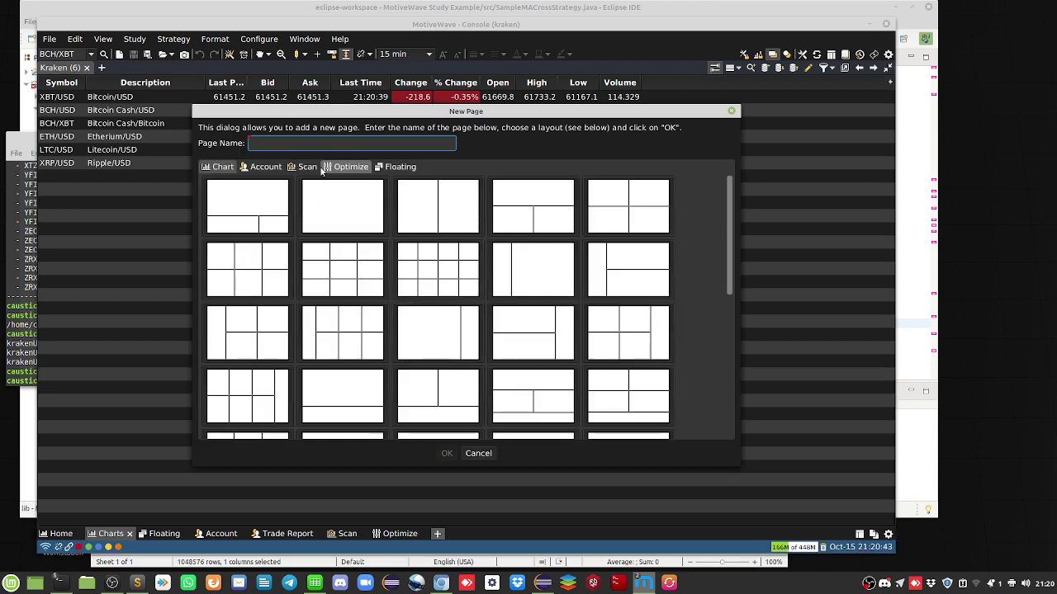
pyautogui.click(478, 453)
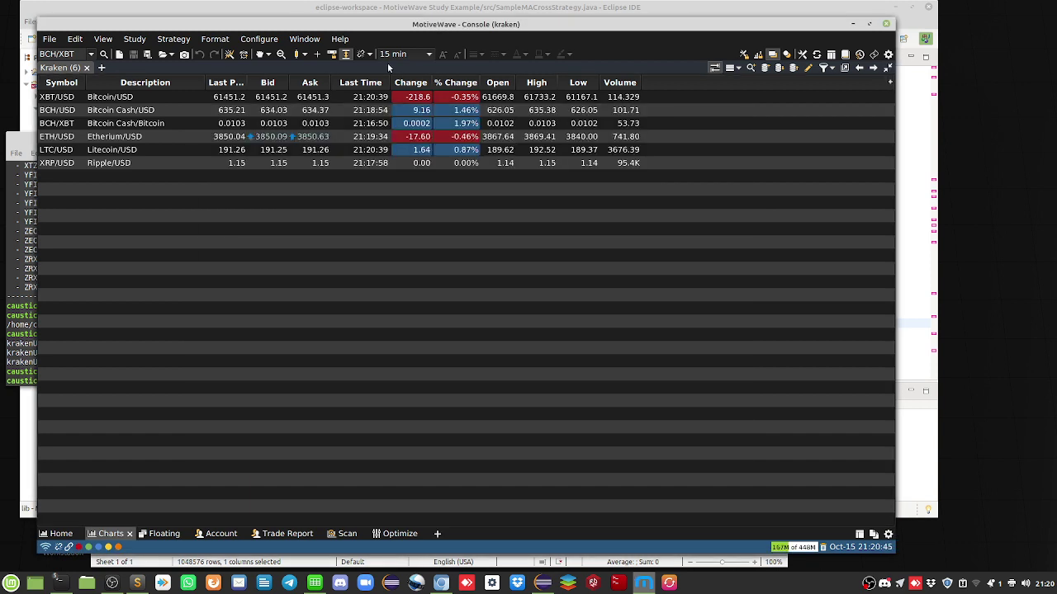
pyautogui.click(101, 68)
pyautogui.click(111, 81)
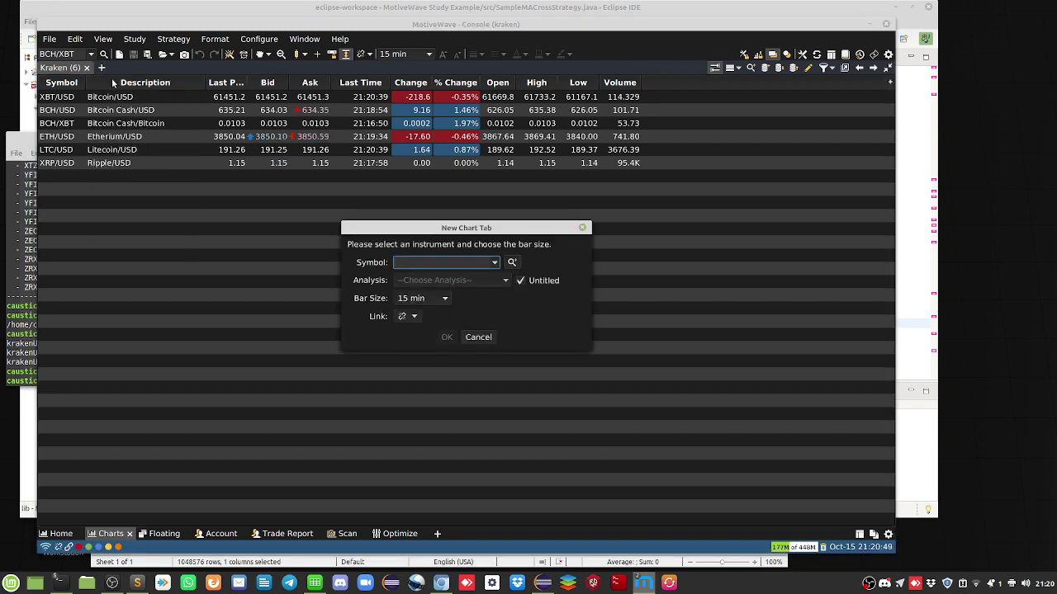
pyautogui.write('KNC/USD')
pyautogui.press('Return')
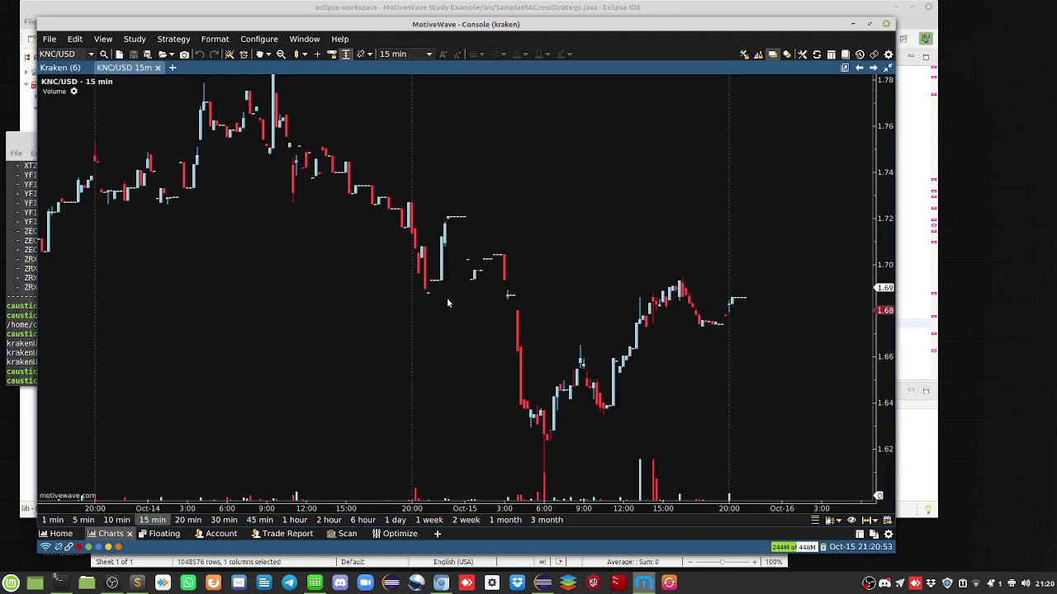
pyautogui.click(295, 520)
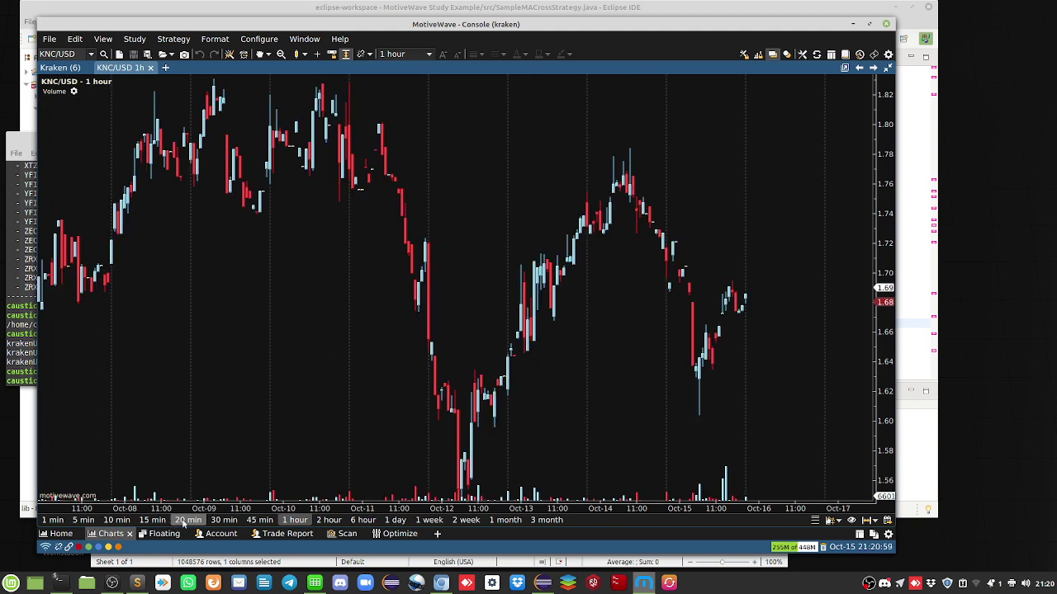
# - Open MACD Reversing Strategy Qty from recent strategies and view its Trading Options (Trade Lots 1, Position Type Both)
pyautogui.click(174, 38)
pyautogui.moveTo(194, 69)
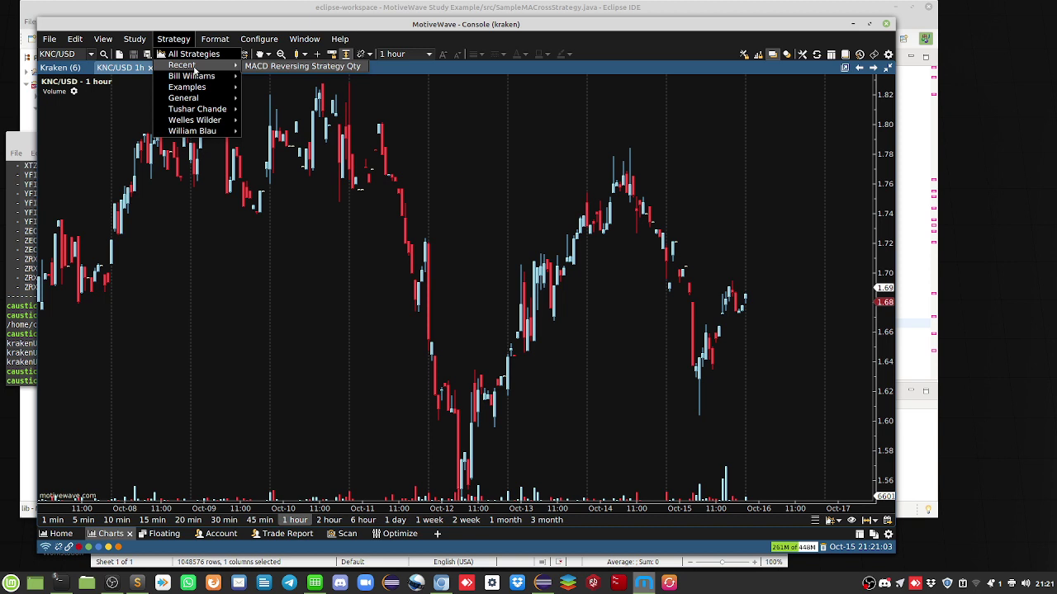
pyautogui.click(302, 67)
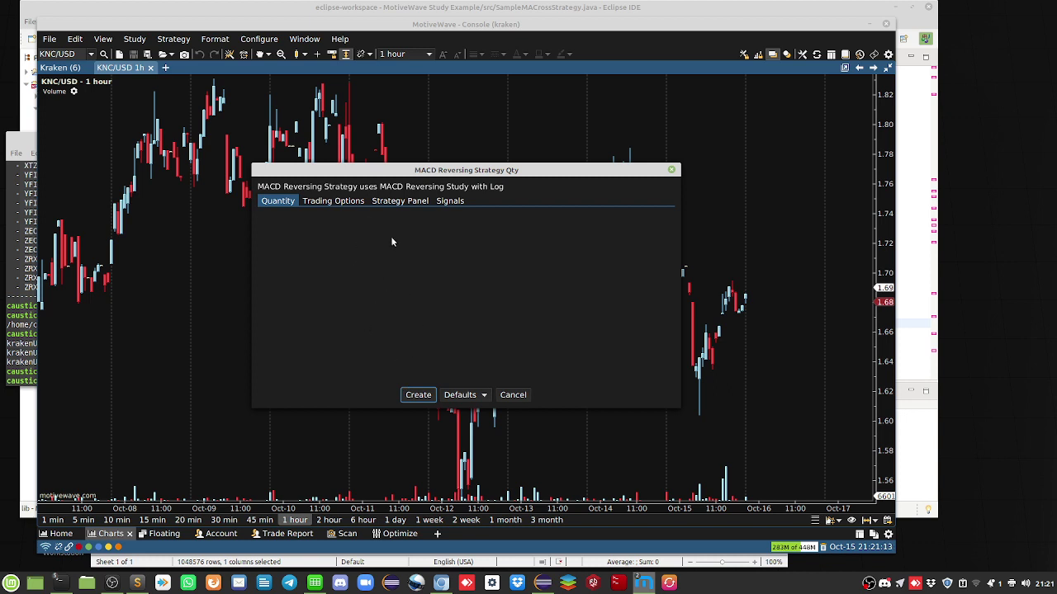
pyautogui.click(328, 203)
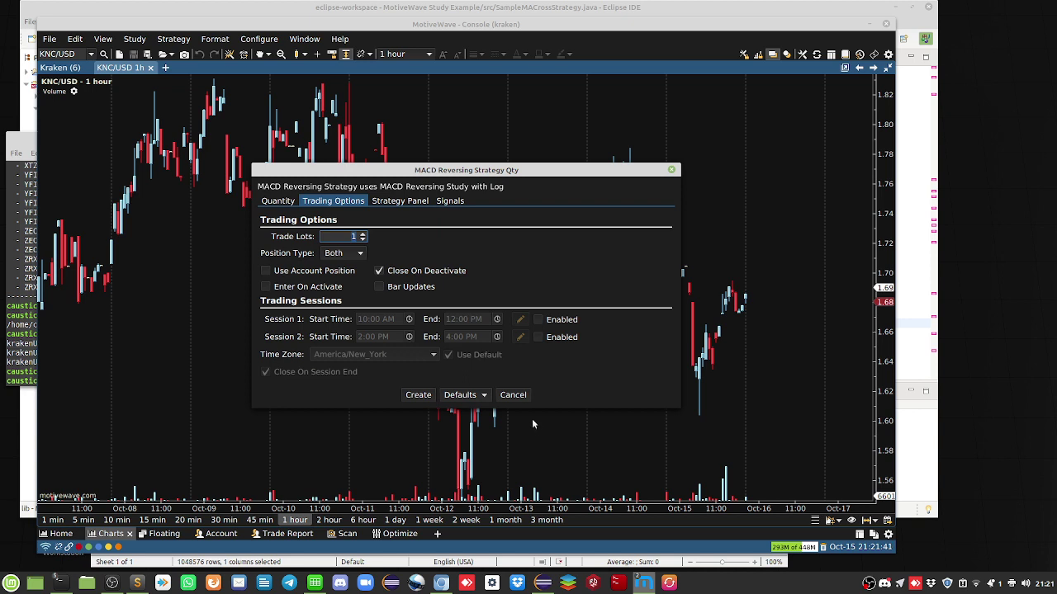
# - Cancel the strategy setup, open Manage Instruments, and filter by 'knc'
pyautogui.click(513, 396)
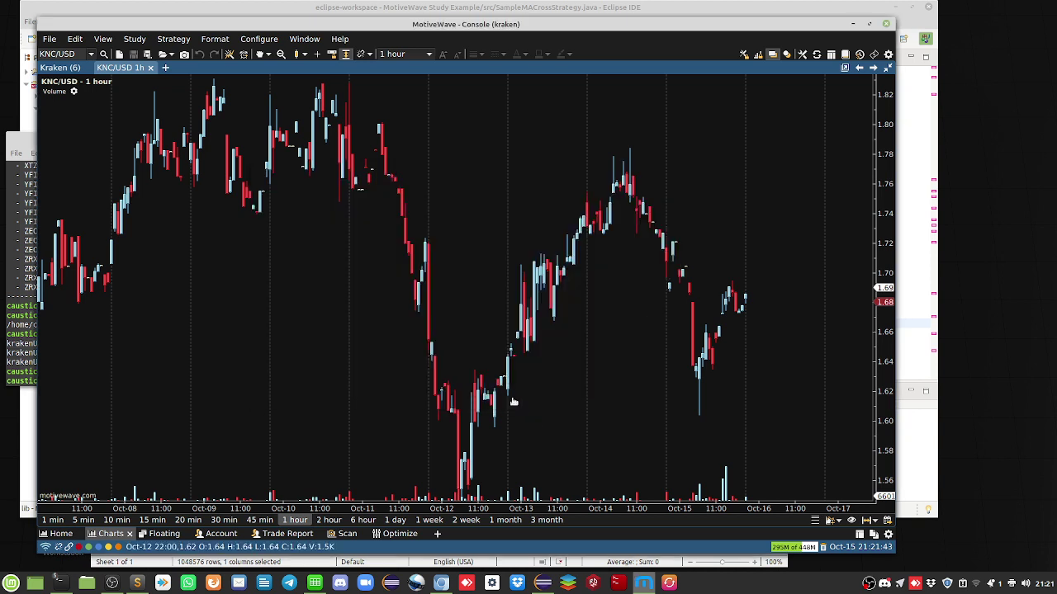
pyautogui.click(259, 39)
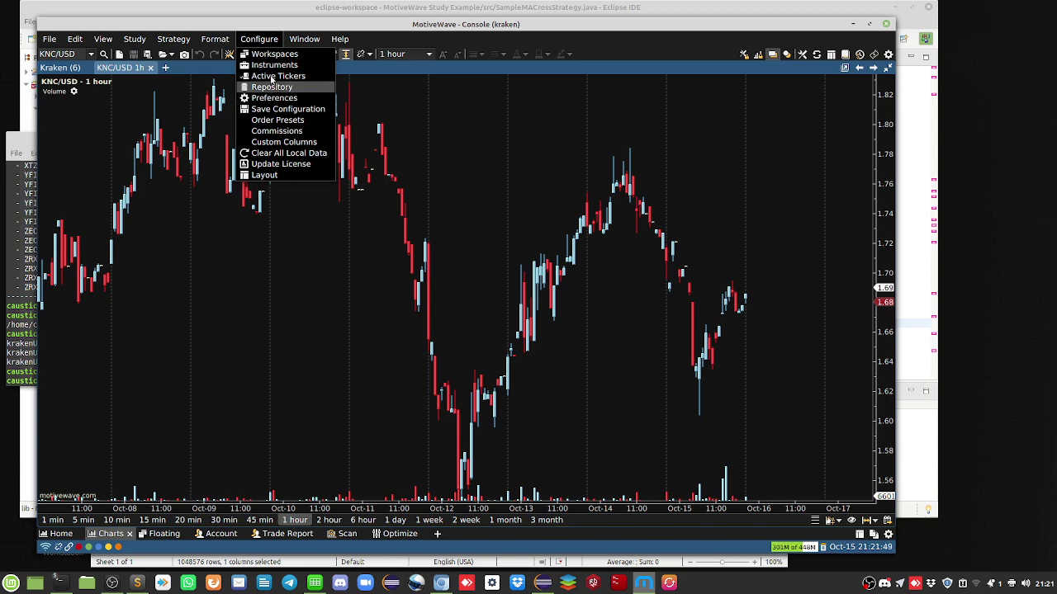
pyautogui.press('Escape')
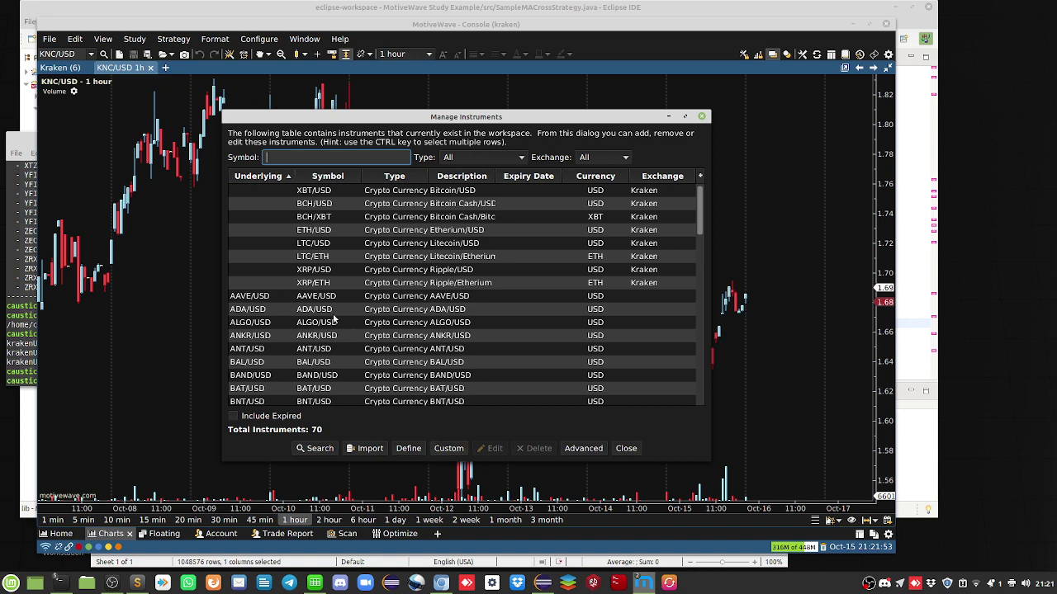
pyautogui.scroll(-2, 333, 305)
pyautogui.scroll(2, 326, 247)
pyautogui.write('knc')
# - Open the KNC/USD order presets (LMT, 10-tick offsets) and switch to the Chromium chat
pyautogui.click(322, 194)
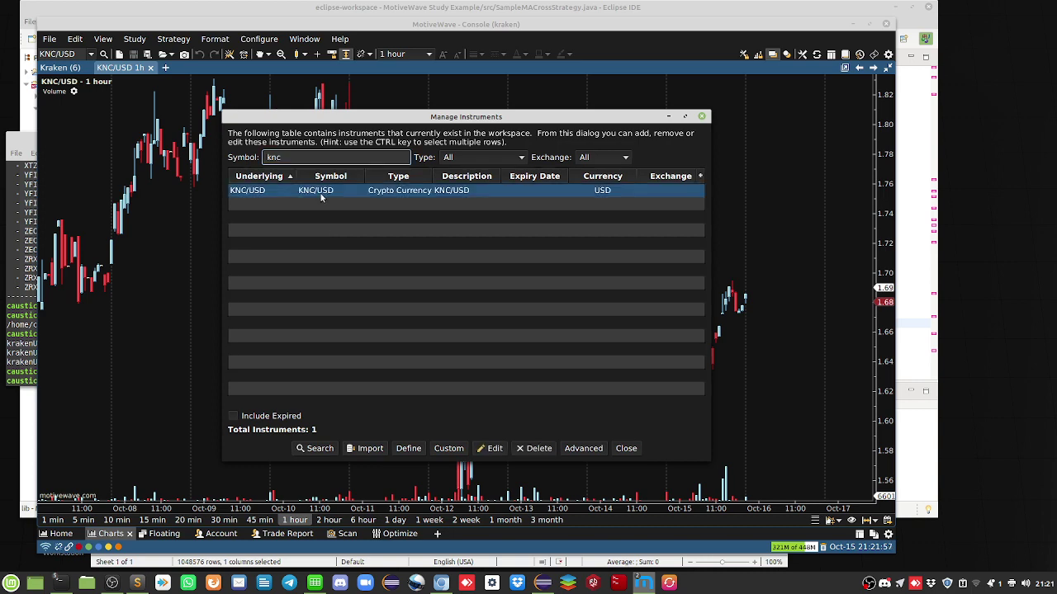
pyautogui.click(497, 448)
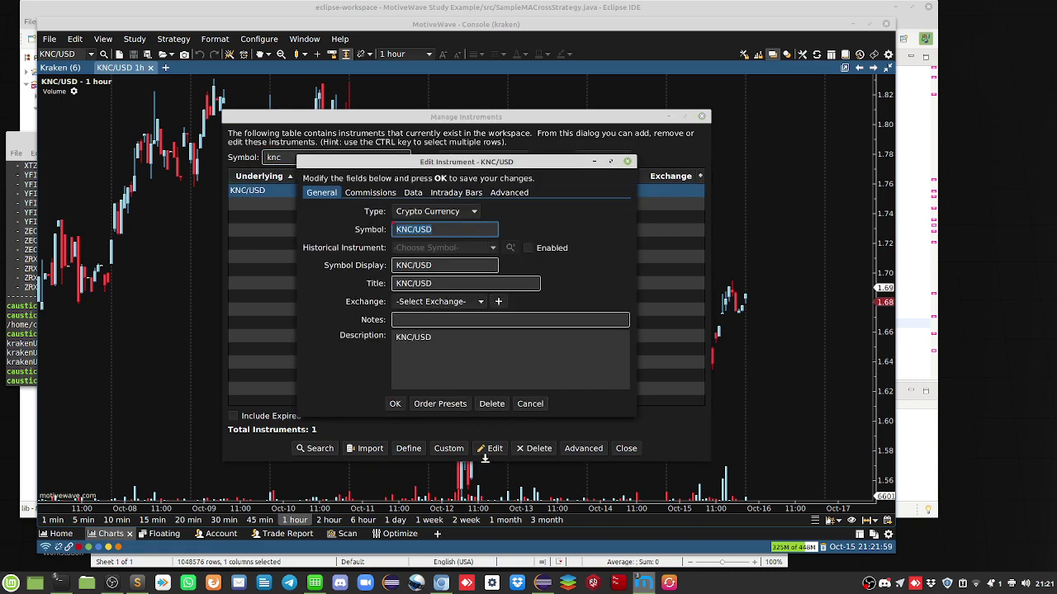
pyautogui.click(444, 405)
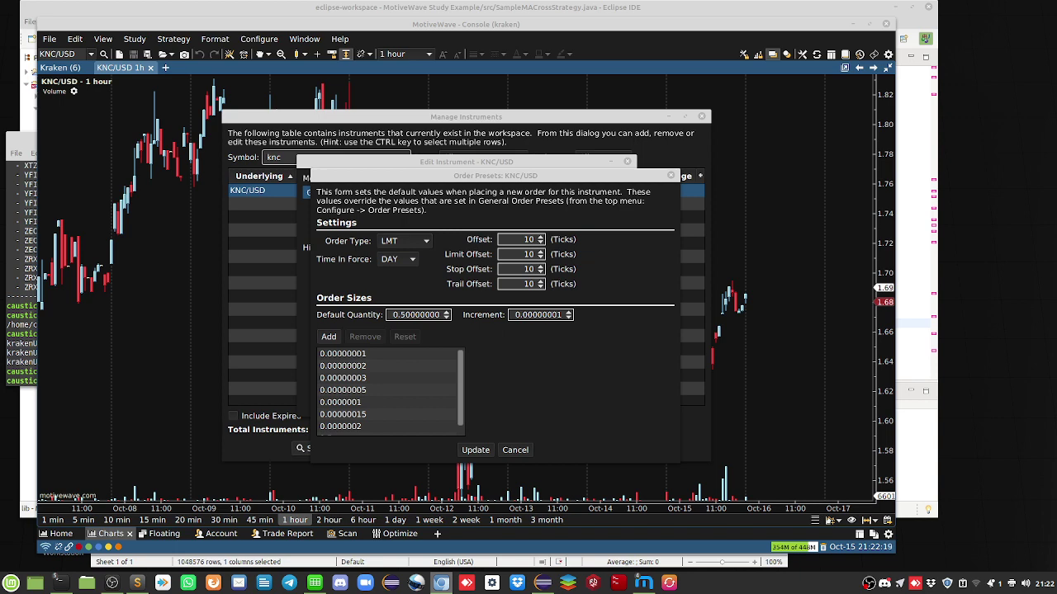
pyautogui.hotkey('alt', 'Tab')
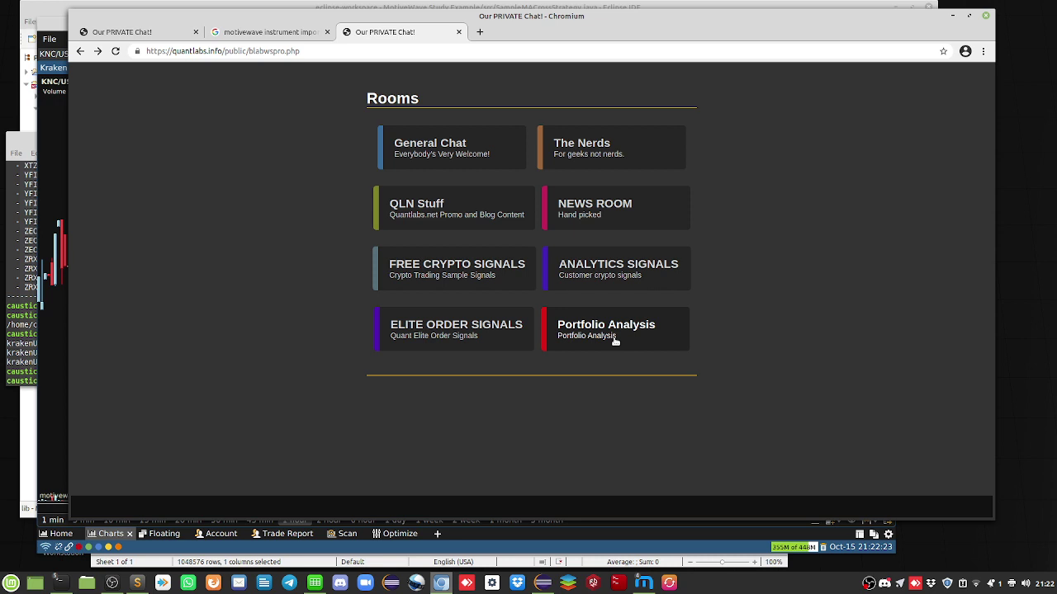
# - Enter the Portfolio Analysis room, then cycle through rooms loading General's earlier messages
pyautogui.click(628, 338)
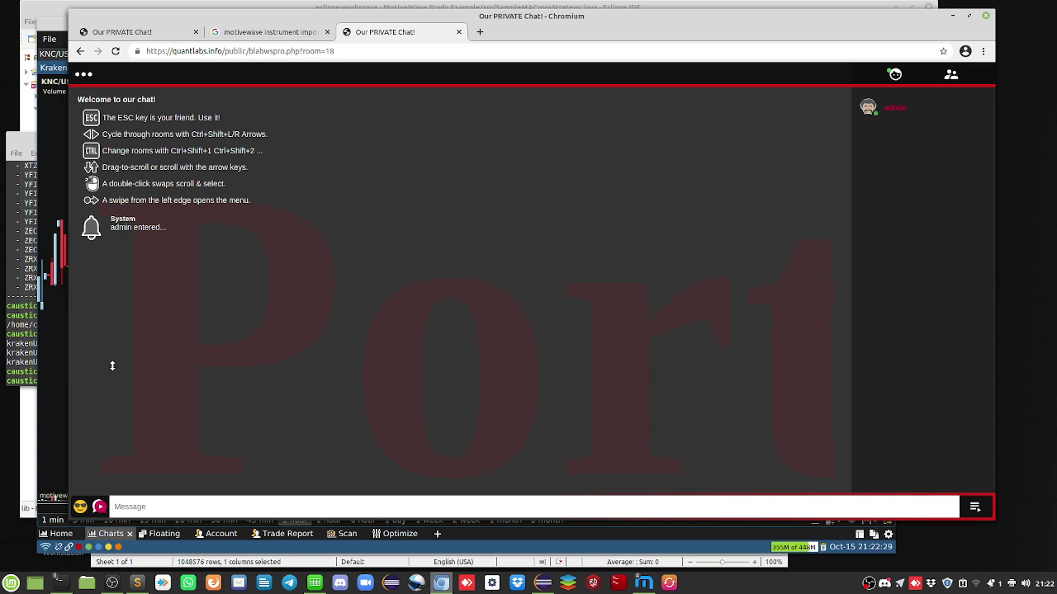
pyautogui.hotkey('ctrl', 'shift', 'Left')
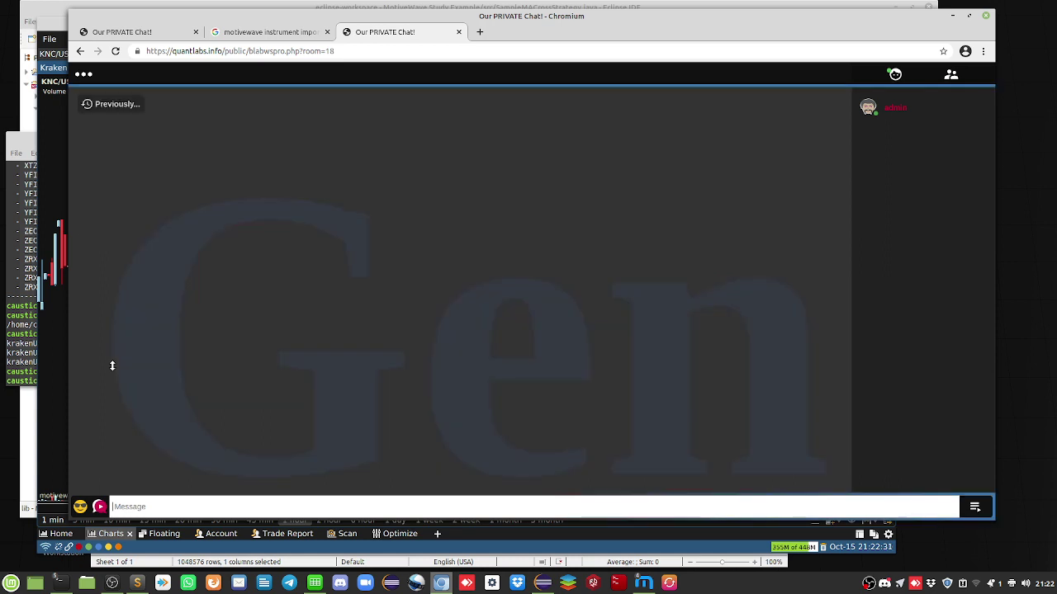
pyautogui.click(126, 104)
pyautogui.hotkey('ctrl', 'shift', 'Left')
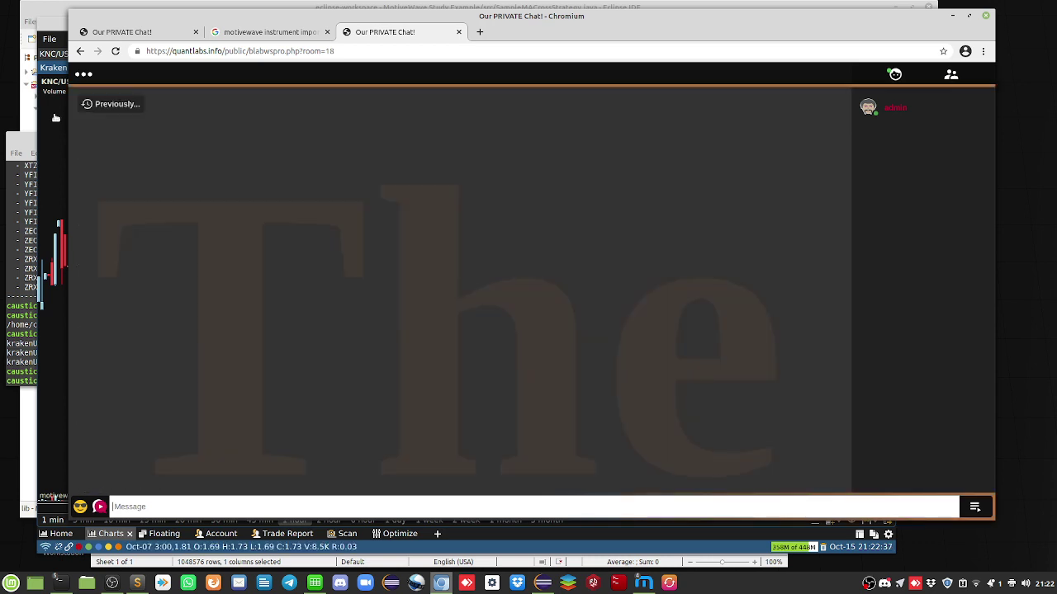
pyautogui.hotkey('ctrl', 'shift', 'Left')
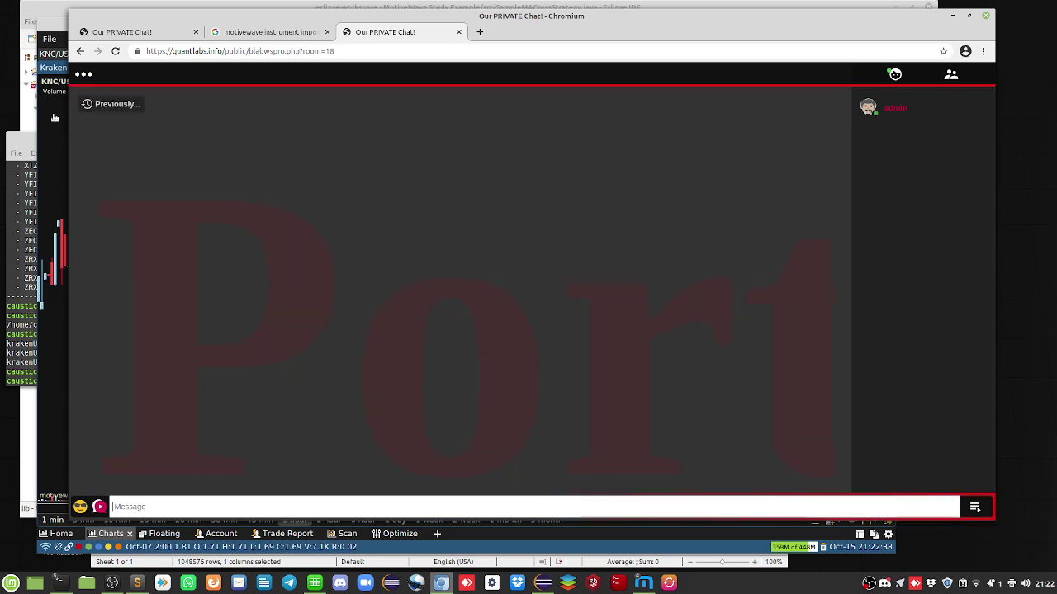
# - Load the Portfolio room's earlier Kraken price messages and scroll to the KNCUSD line
pyautogui.click(120, 106)
pyautogui.scroll(-1, 123, 476)
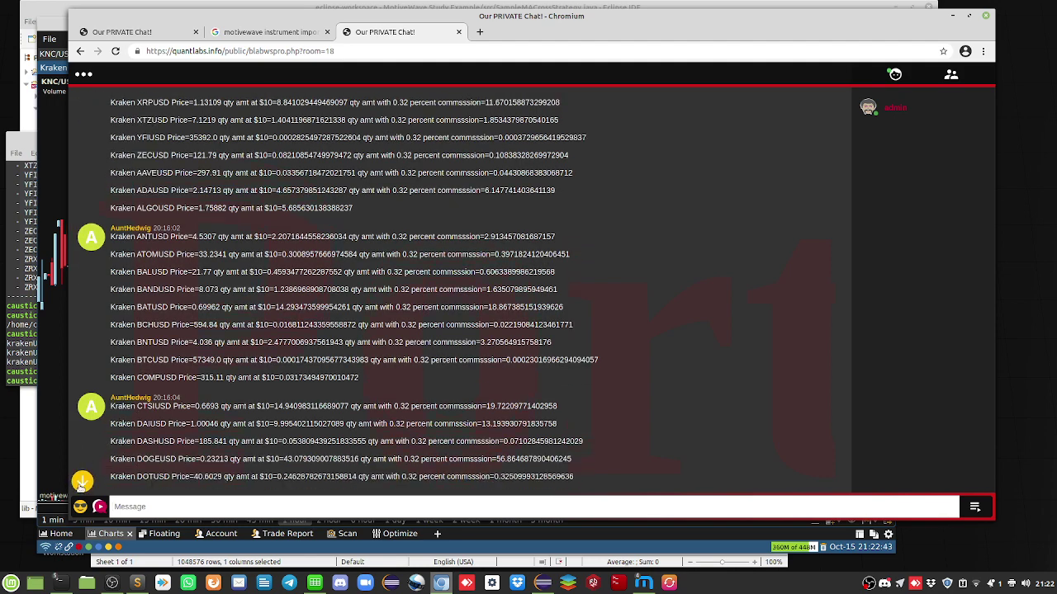
pyautogui.click(82, 482)
pyautogui.scroll(5, 196, 458)
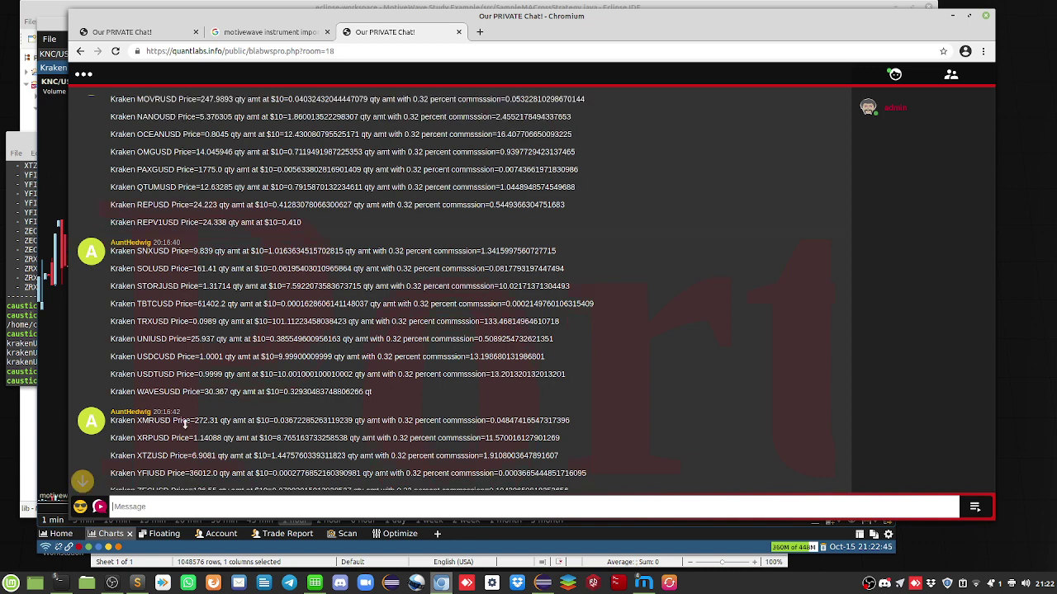
pyautogui.scroll(1, 179, 410)
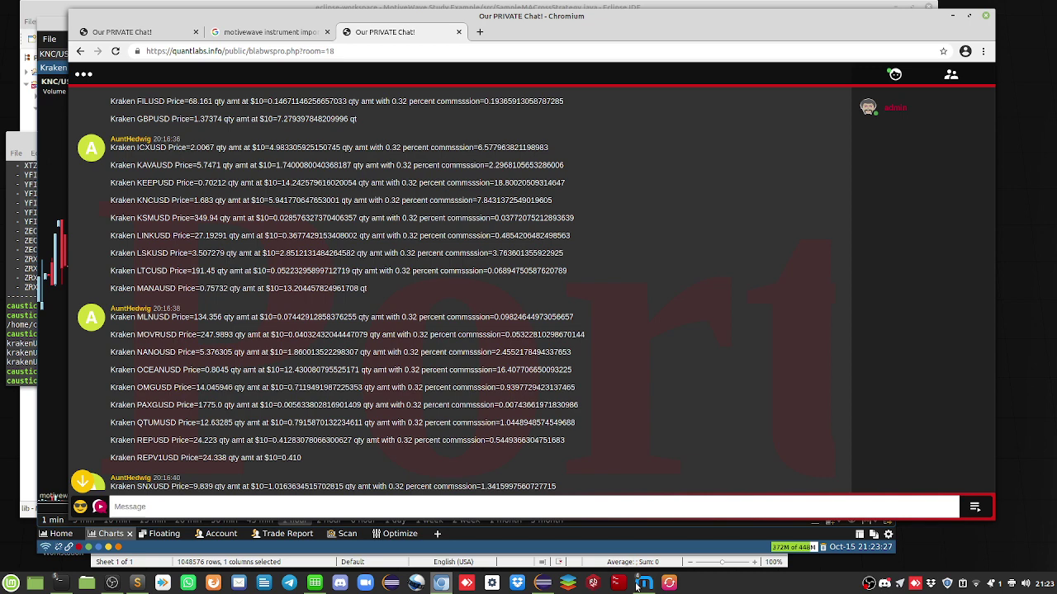
# - Return to MotiveWave and cancel the KNC/USD order presets and instrument editor
pyautogui.click(591, 582)
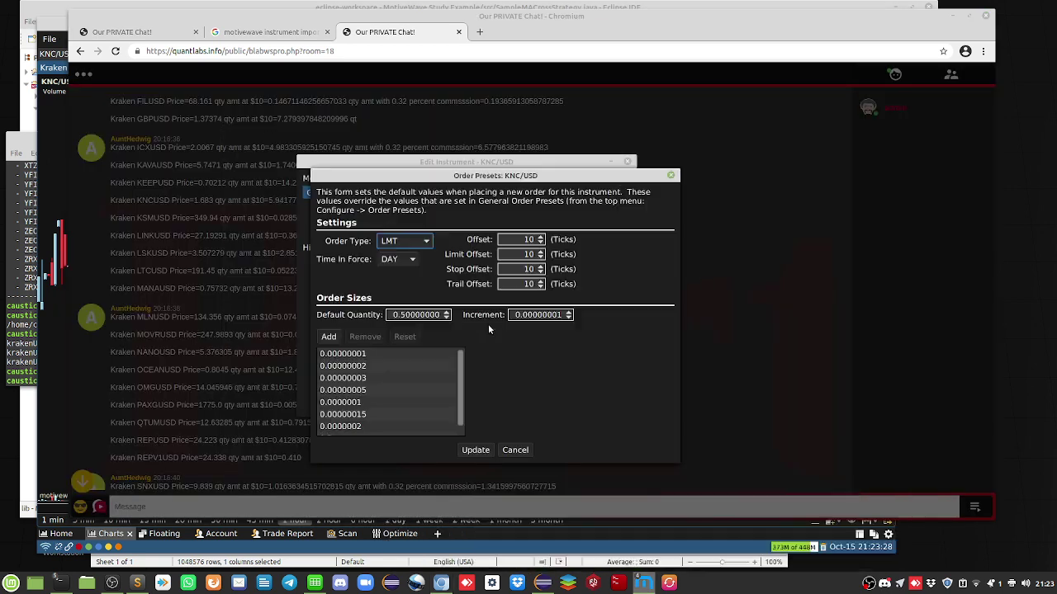
pyautogui.click(515, 450)
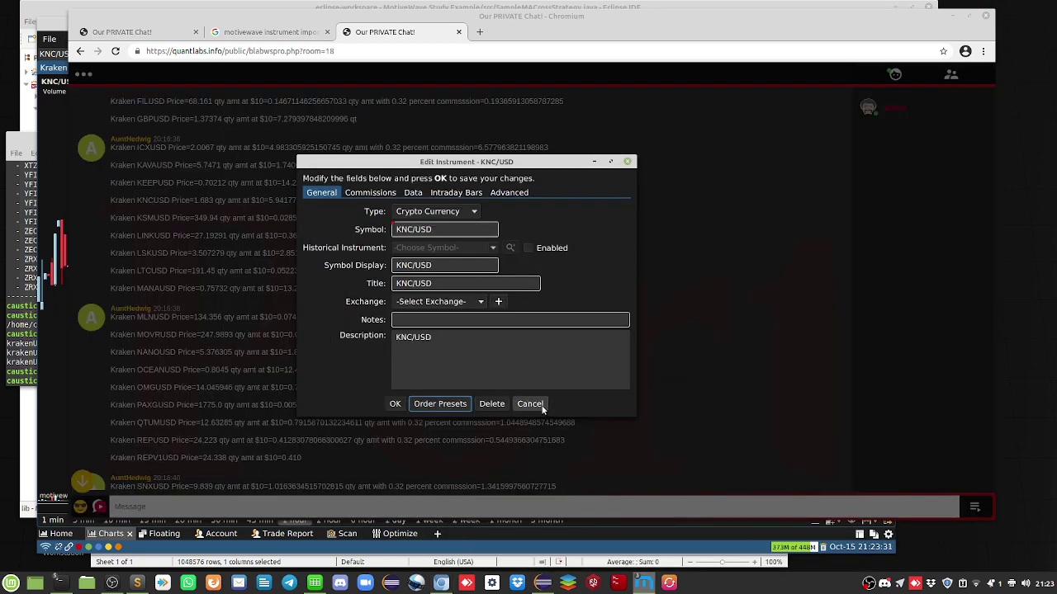
pyautogui.click(532, 403)
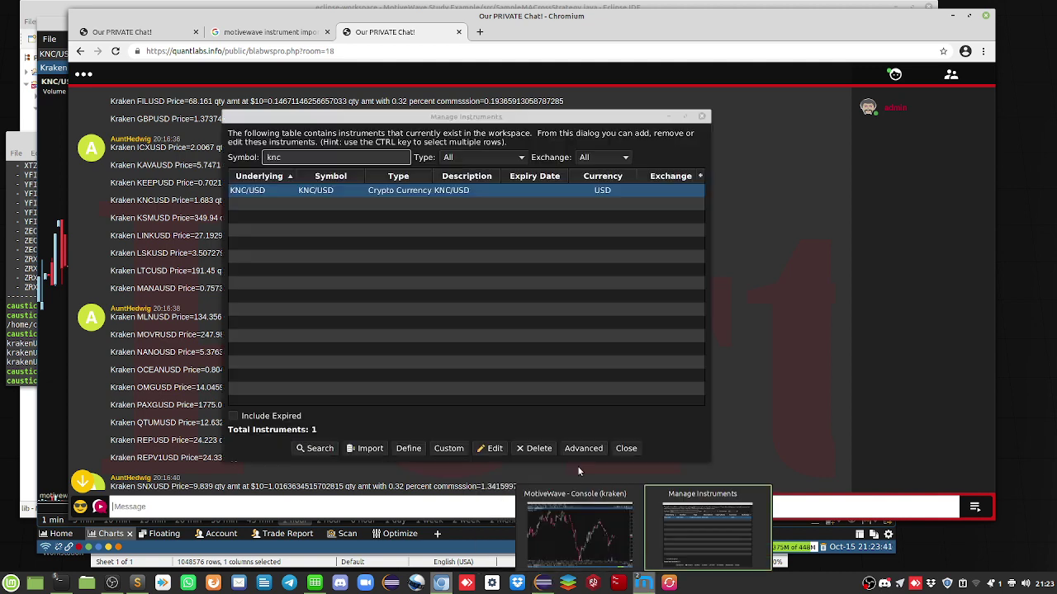
# - Close Manage Instruments and raise the KNC/USD 1-hour chart console in front of the chat
pyautogui.click(708, 529)
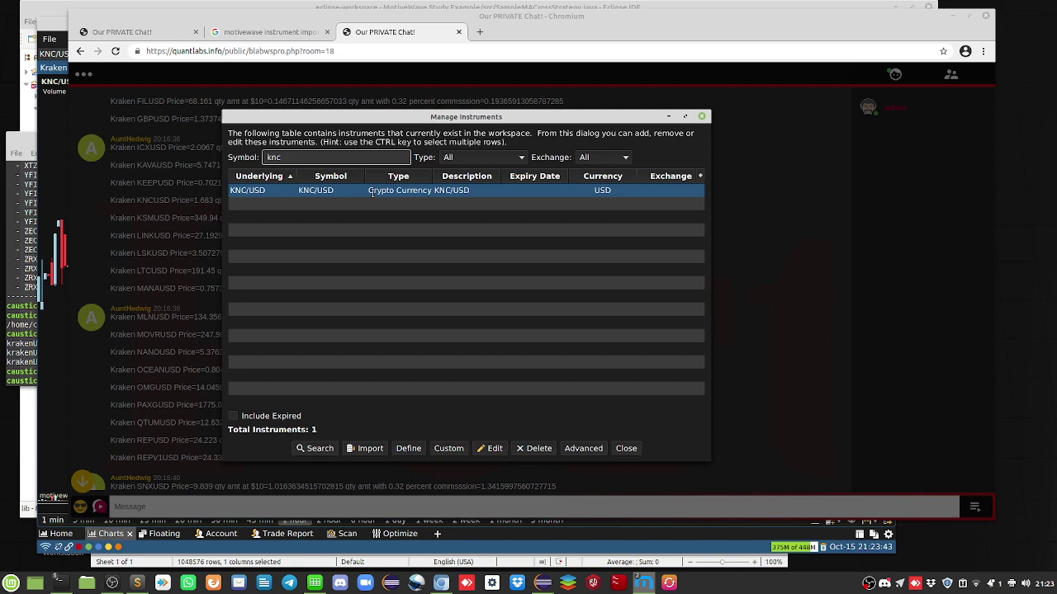
pyautogui.click(626, 449)
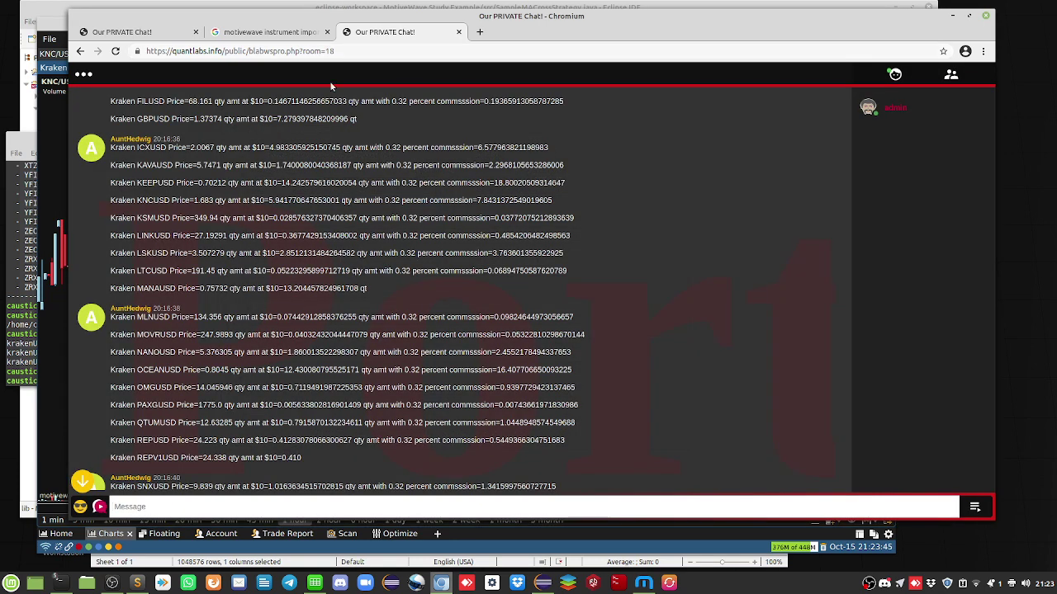
pyautogui.moveTo(644, 583)
pyautogui.click(630, 537)
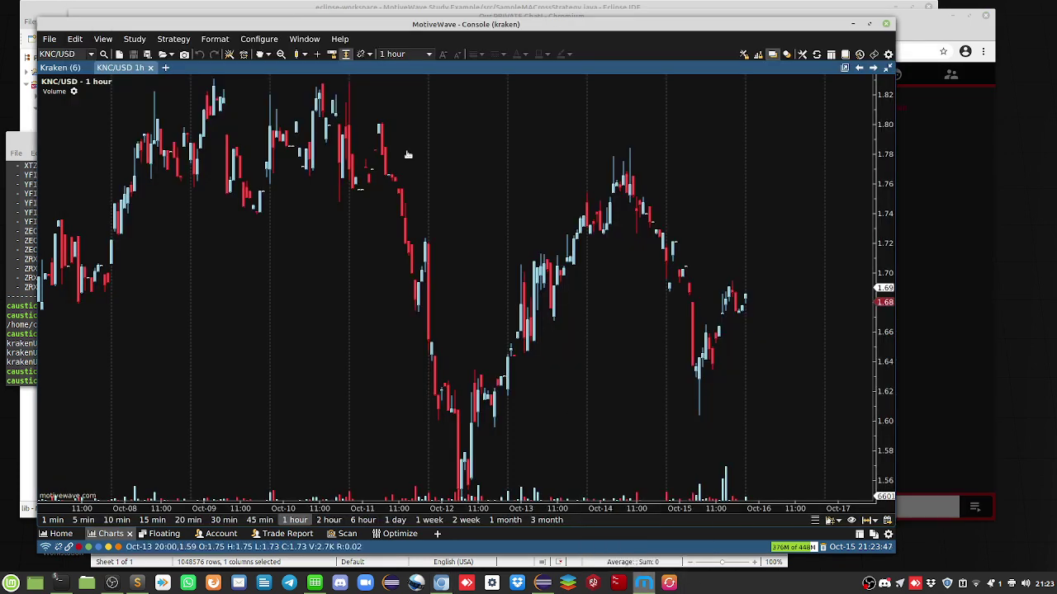
# - Open the KNC/USD instrument editor via Configure > Instruments, filtering by 'knc'
pyautogui.click(259, 39)
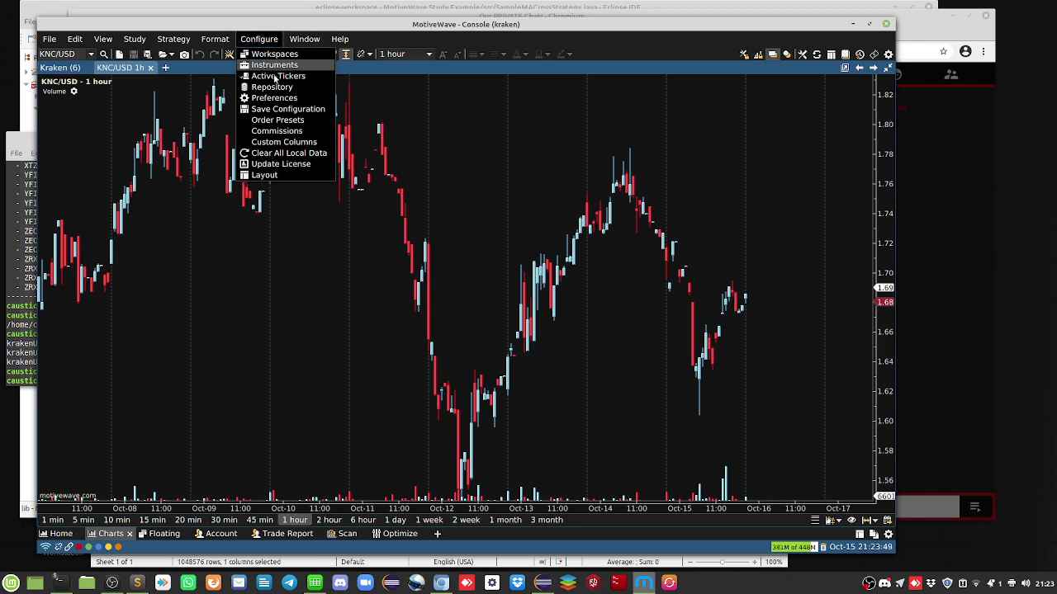
pyautogui.click(272, 65)
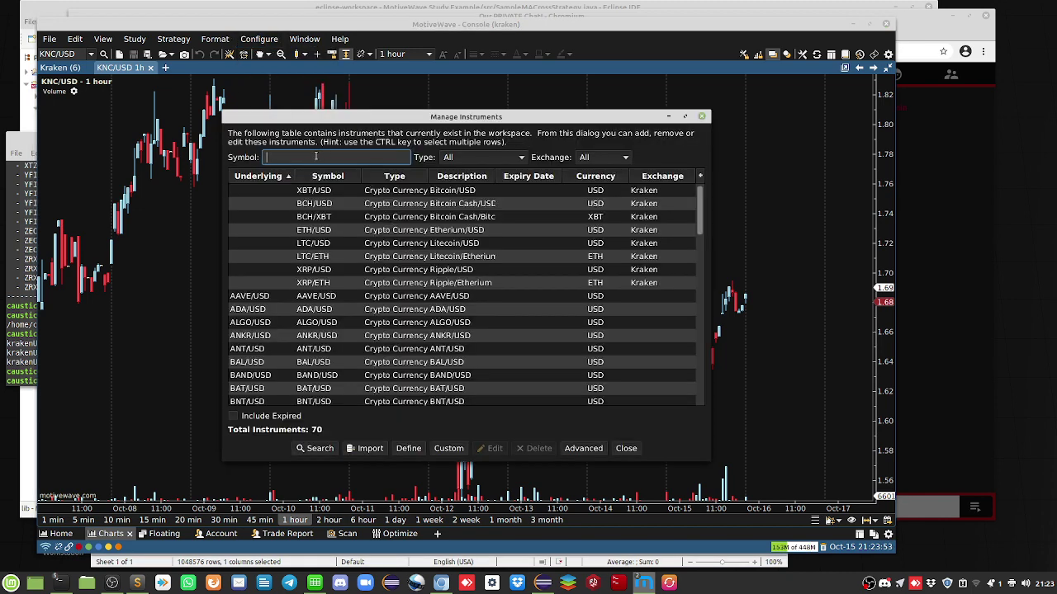
pyautogui.write('kn')
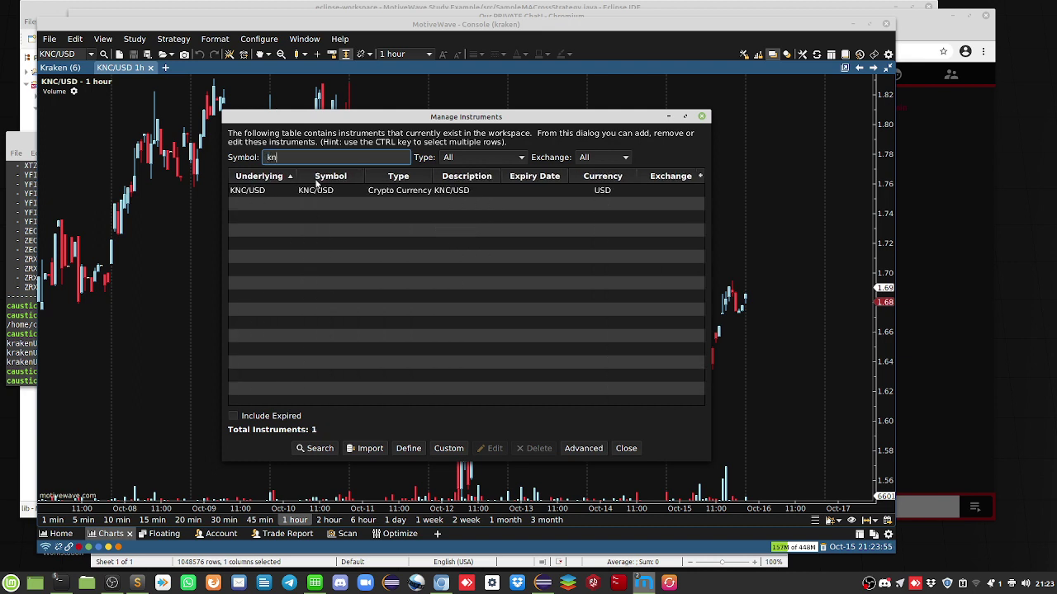
pyautogui.write('c')
pyautogui.click(315, 191)
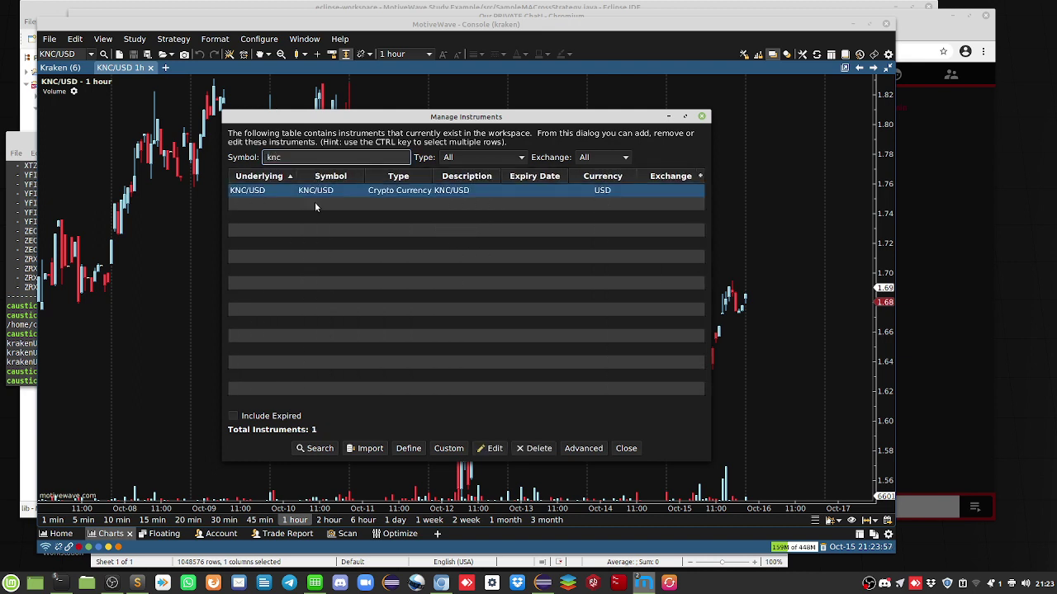
pyautogui.click(493, 448)
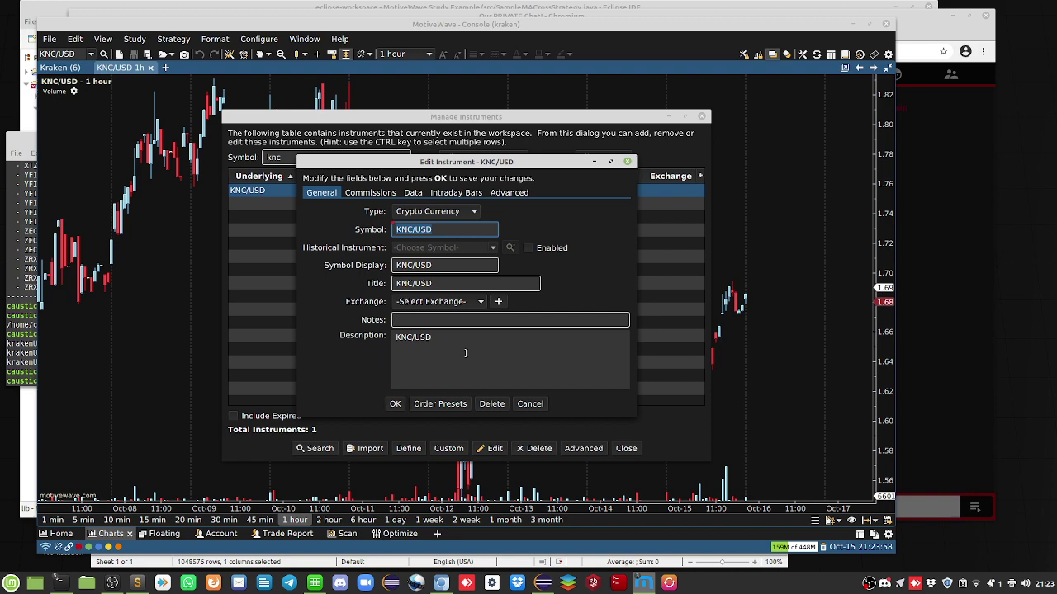
# - Review the KNC/USD order presets (limit, DAY, 10-tick offsets), cancel them, and close Manage Instruments
pyautogui.click(440, 404)
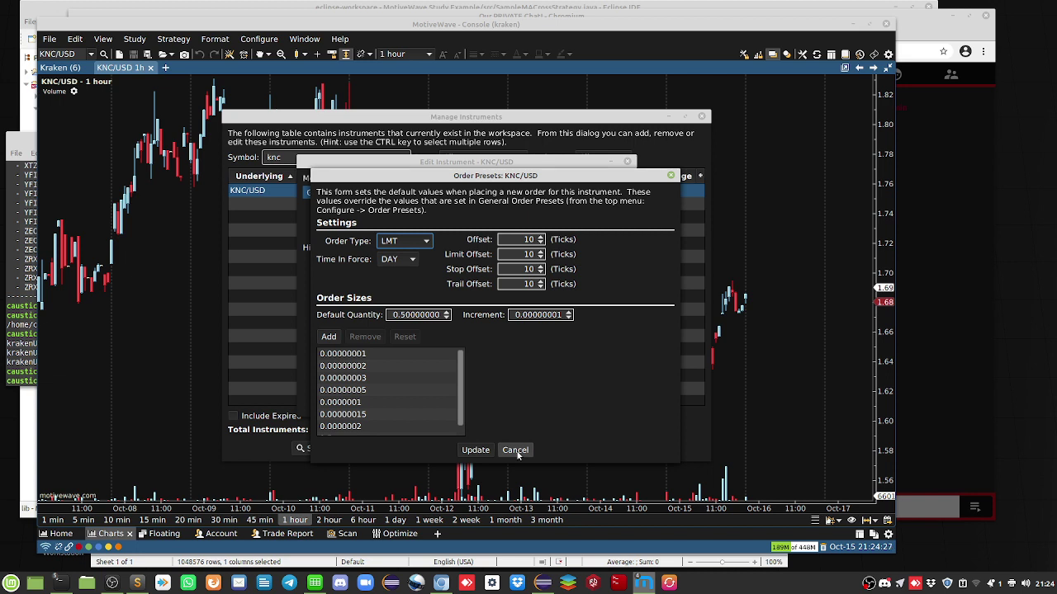
pyautogui.click(517, 452)
pyautogui.click(525, 452)
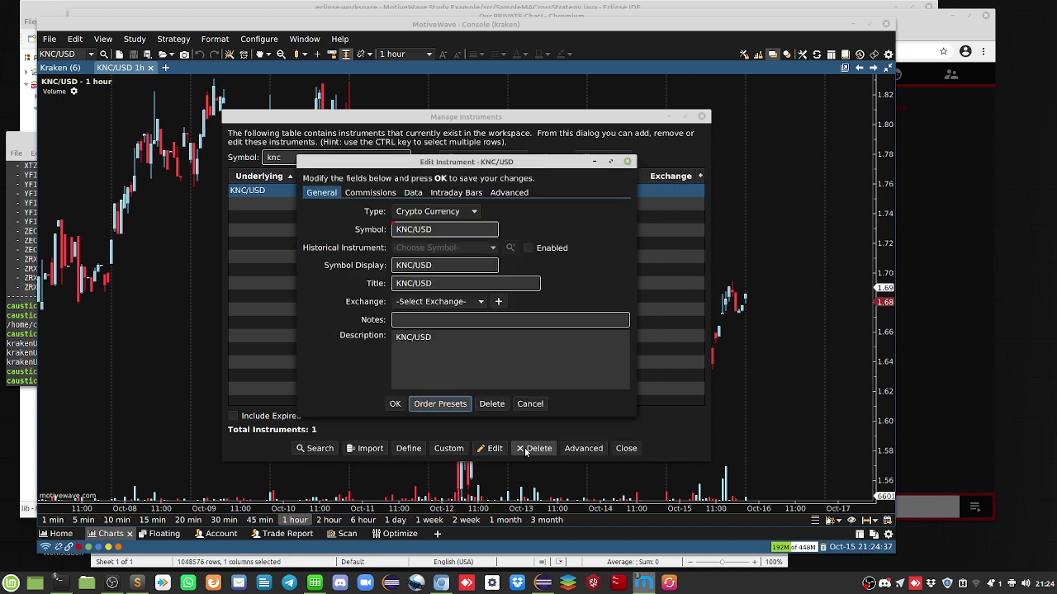
pyautogui.click(625, 449)
pyautogui.click(623, 449)
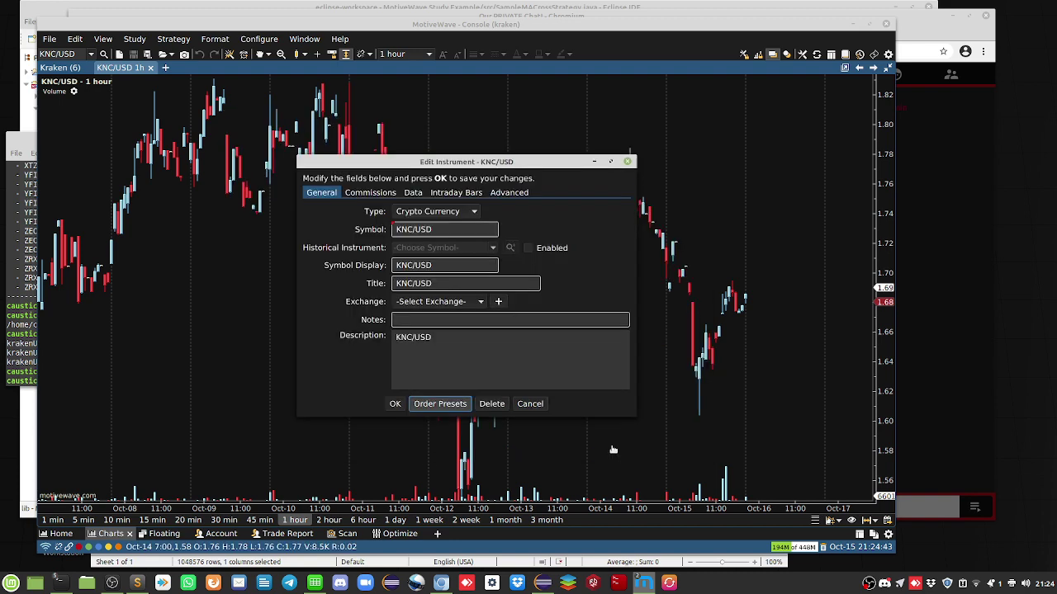
# - Close the KNC/USD instrument editor and choose MACD Reversing Strategy Qty from the recent strategies
pyautogui.click(532, 403)
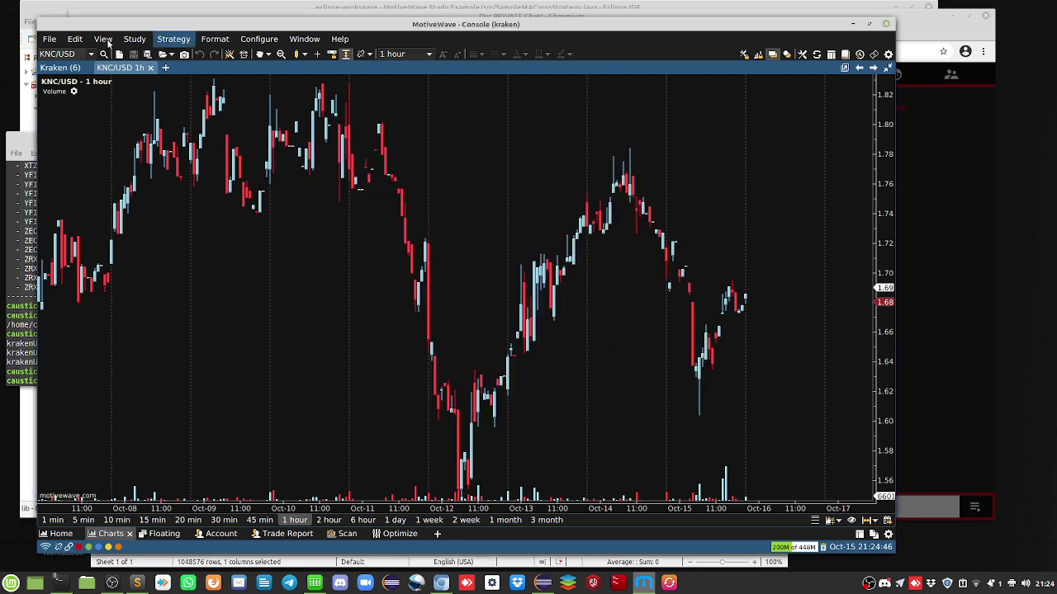
pyautogui.click(172, 40)
pyautogui.click(174, 40)
pyautogui.click(173, 42)
pyautogui.moveTo(184, 69)
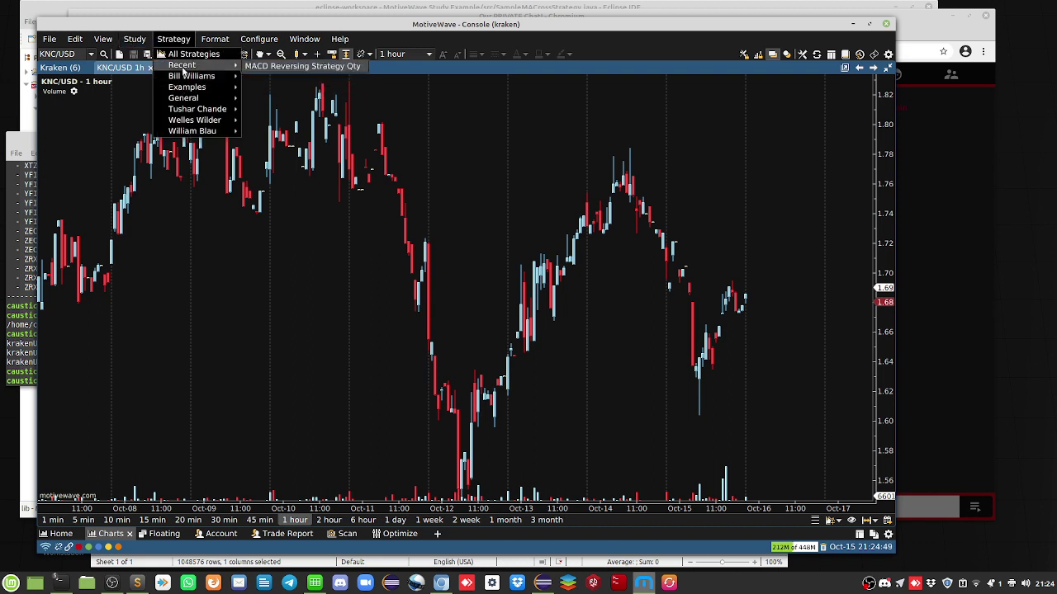
pyautogui.click(316, 71)
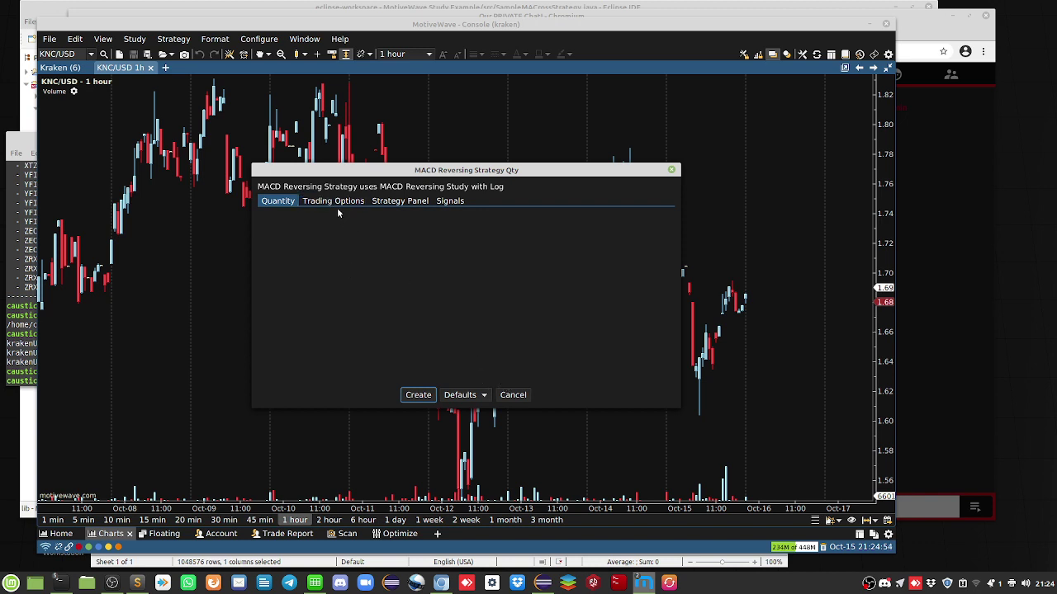
# - Set the strategy's trade lots to 2 and create it on the chart
pyautogui.click(333, 201)
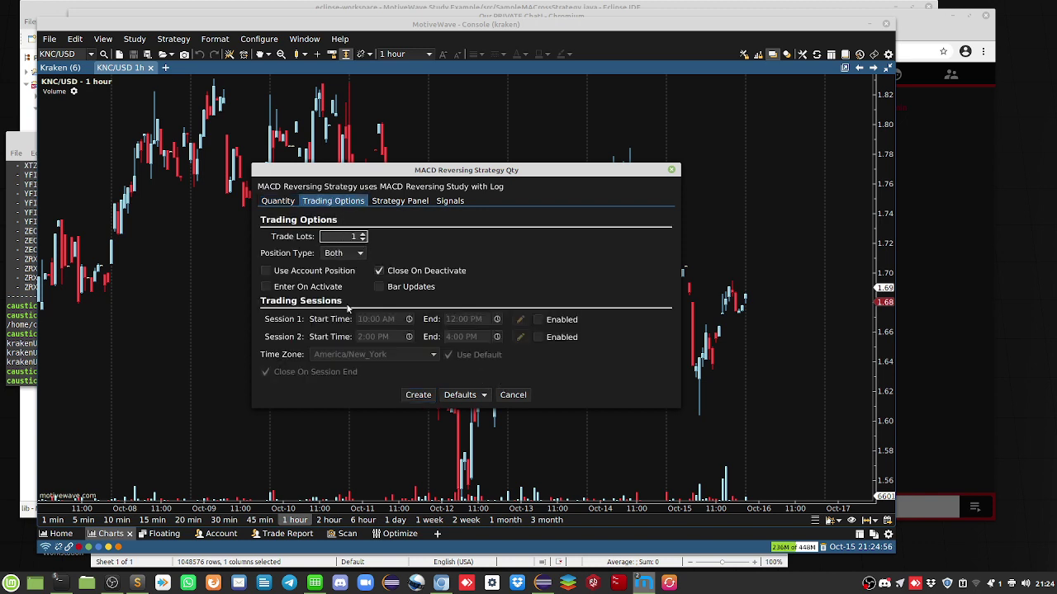
pyautogui.click(362, 234)
pyautogui.click(418, 395)
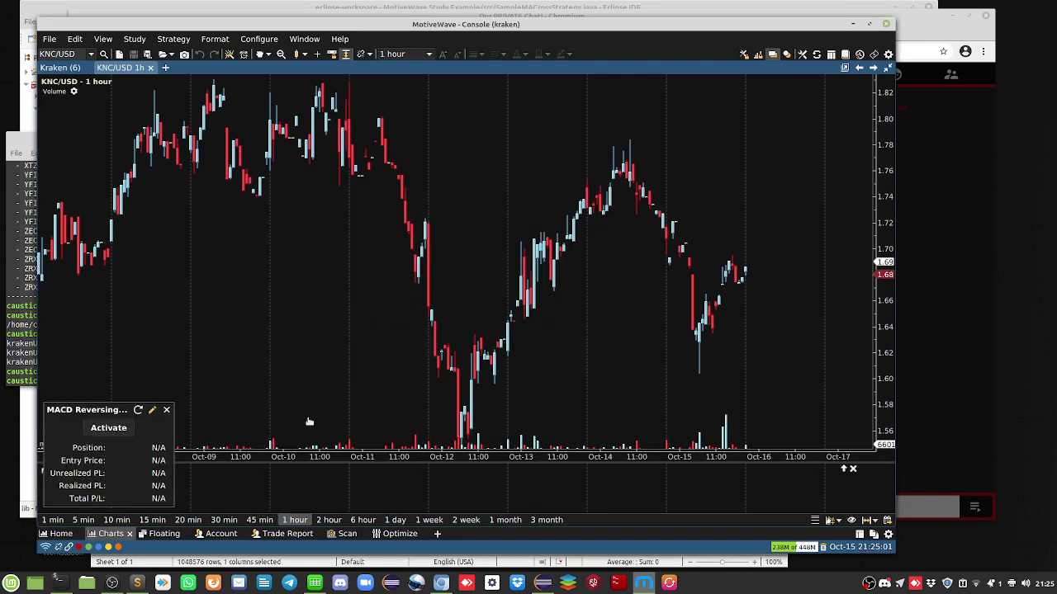
pyautogui.click(153, 411)
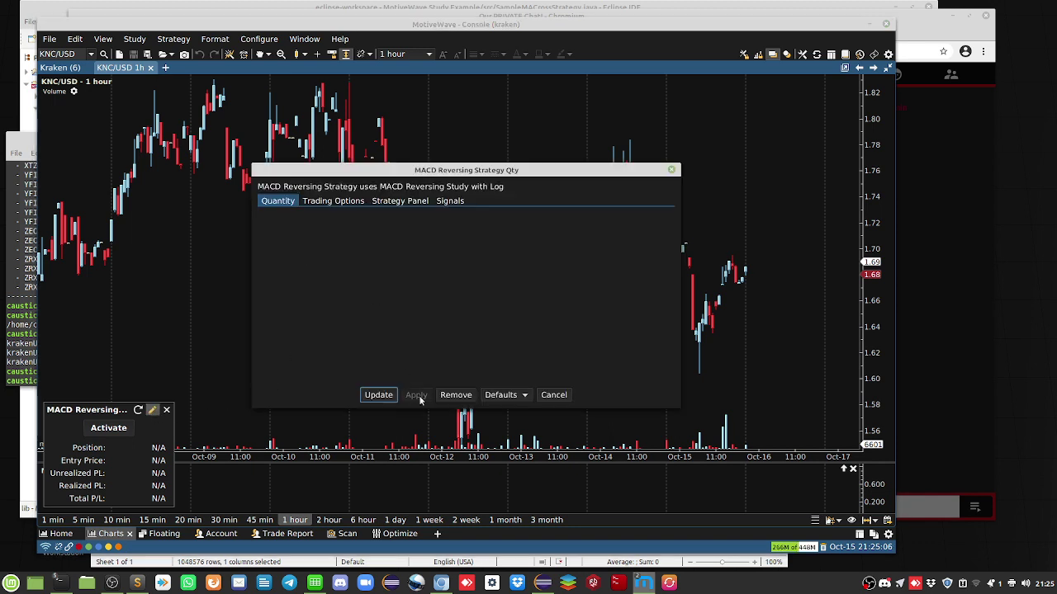
pyautogui.click(338, 201)
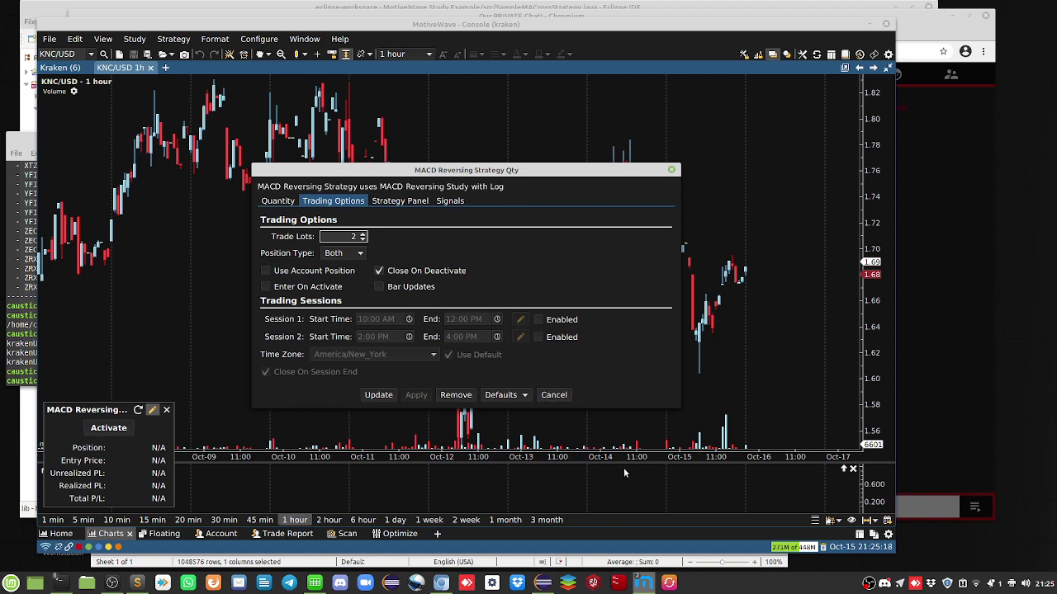
pyautogui.click(553, 395)
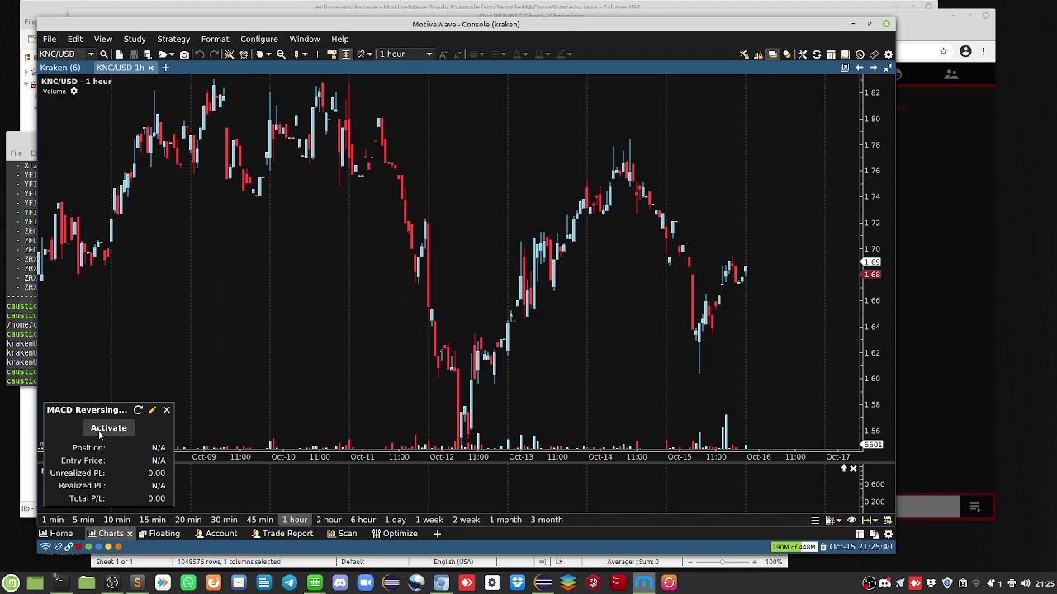
pyautogui.click(154, 411)
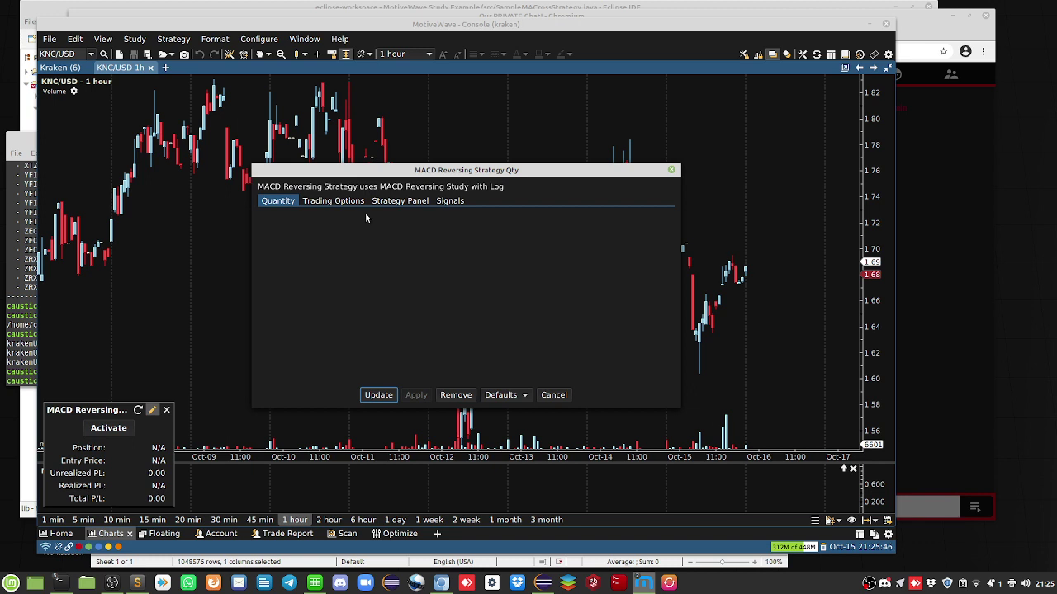
pyautogui.click(333, 201)
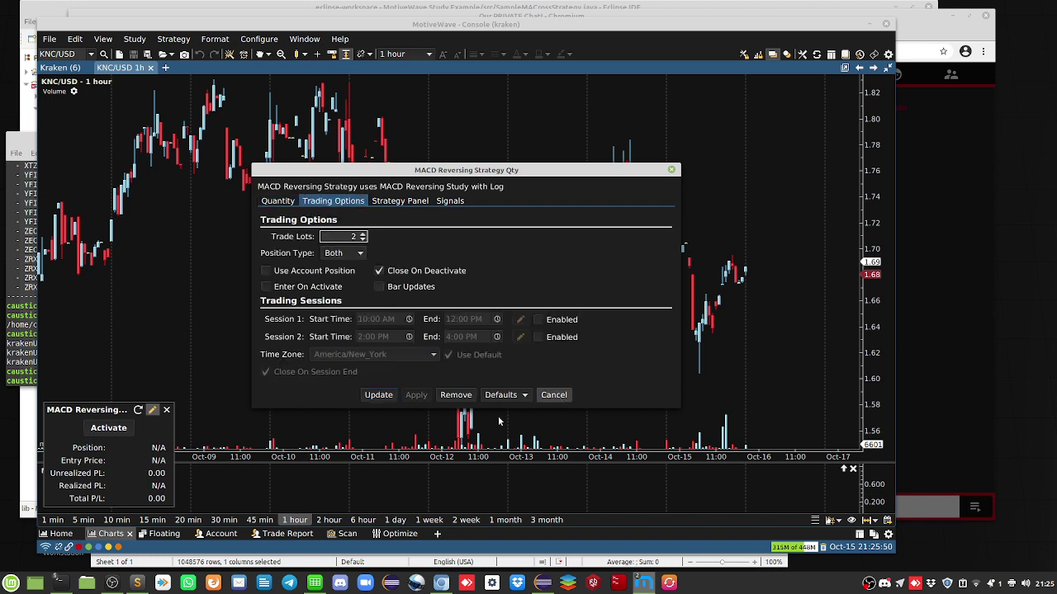
pyautogui.click(554, 395)
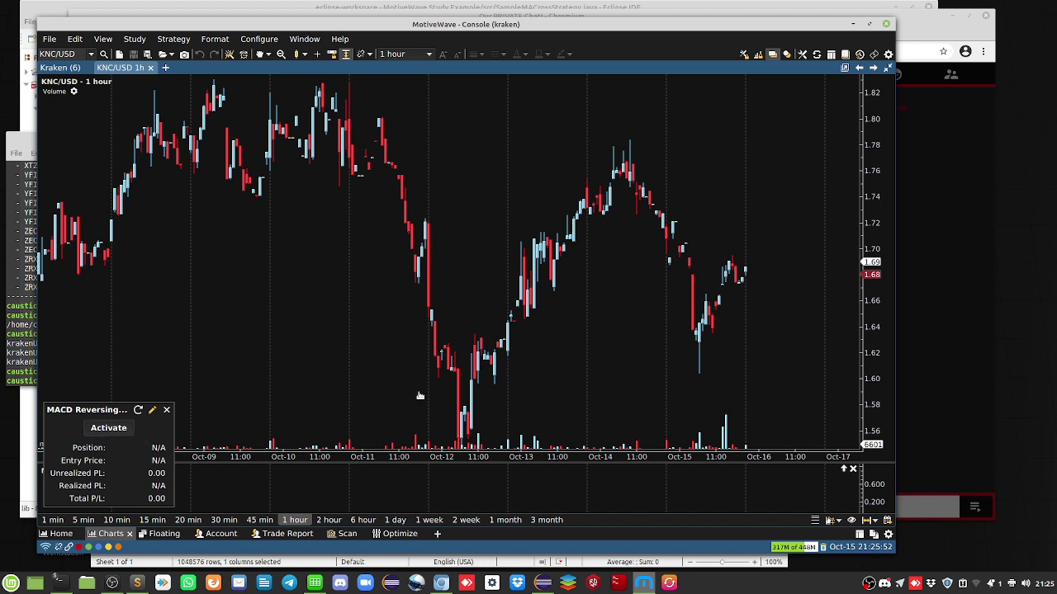